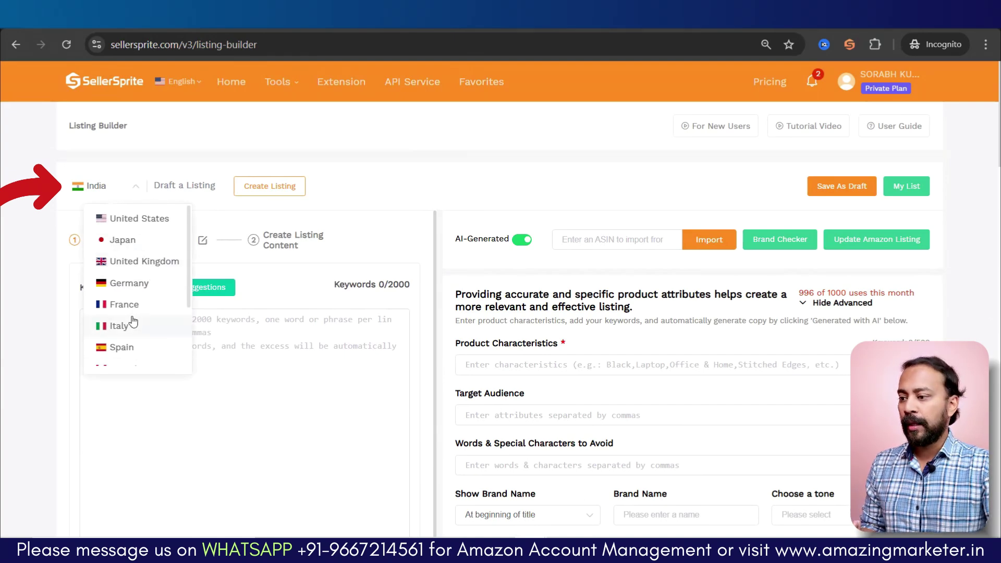
- Choose India as the marketplace and start creating a new listing
scroll(133, 326, "down", 3)
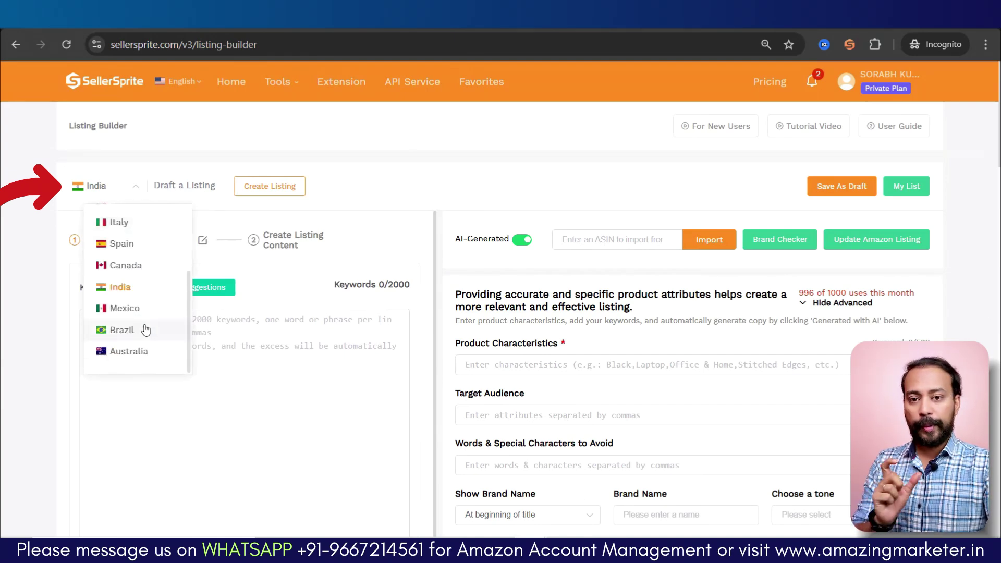
left_click(122, 290)
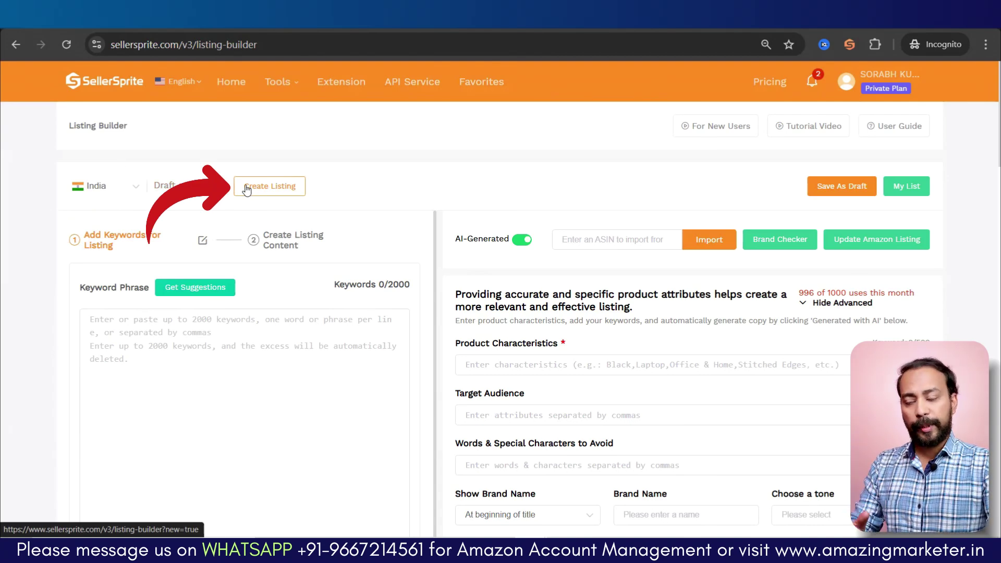
left_click(268, 193)
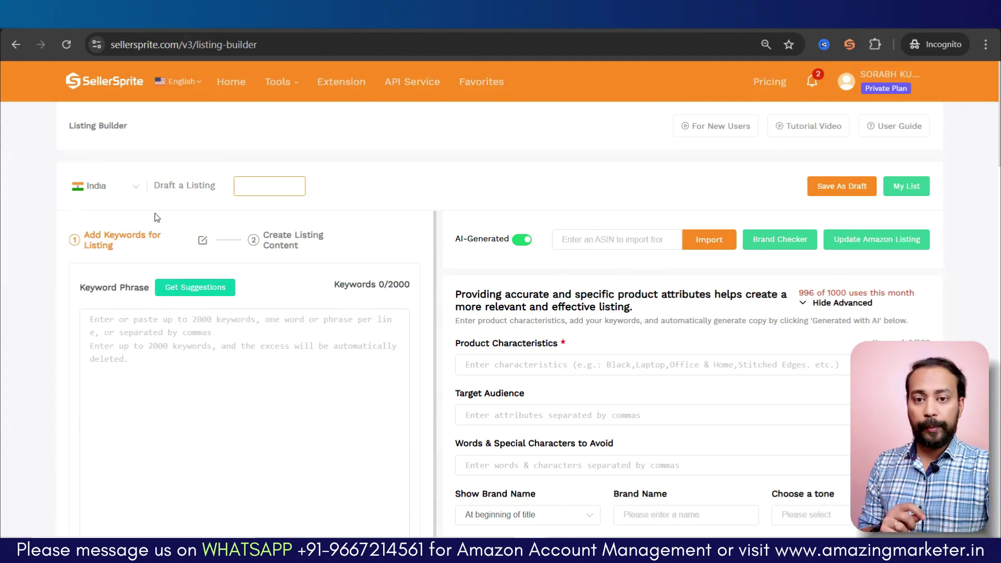
- Look through the available marketplaces and keep India as the choice
left_click(135, 188)
scroll(148, 266, "up", 2)
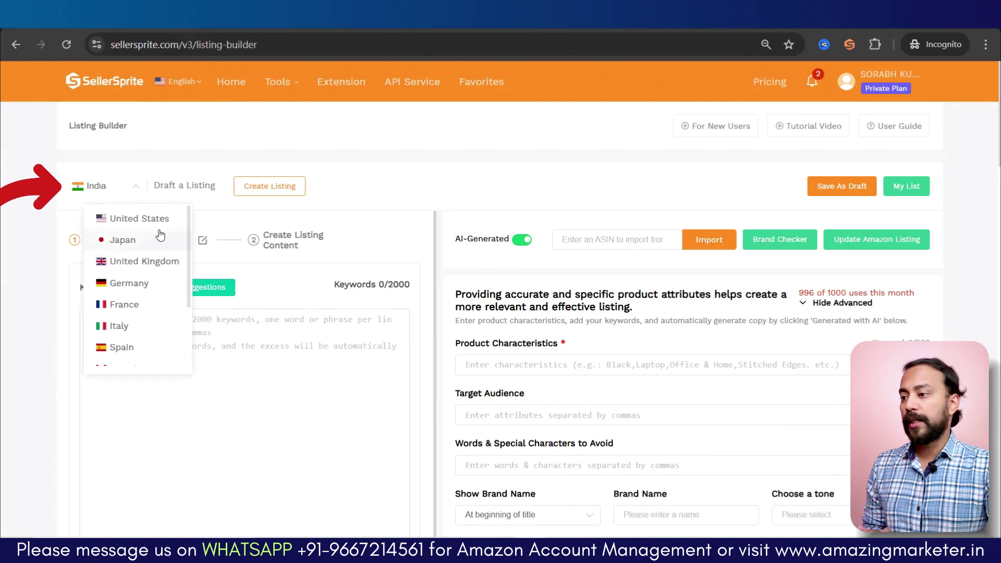
scroll(161, 313, "down", 2)
scroll(161, 313, "down", 2)
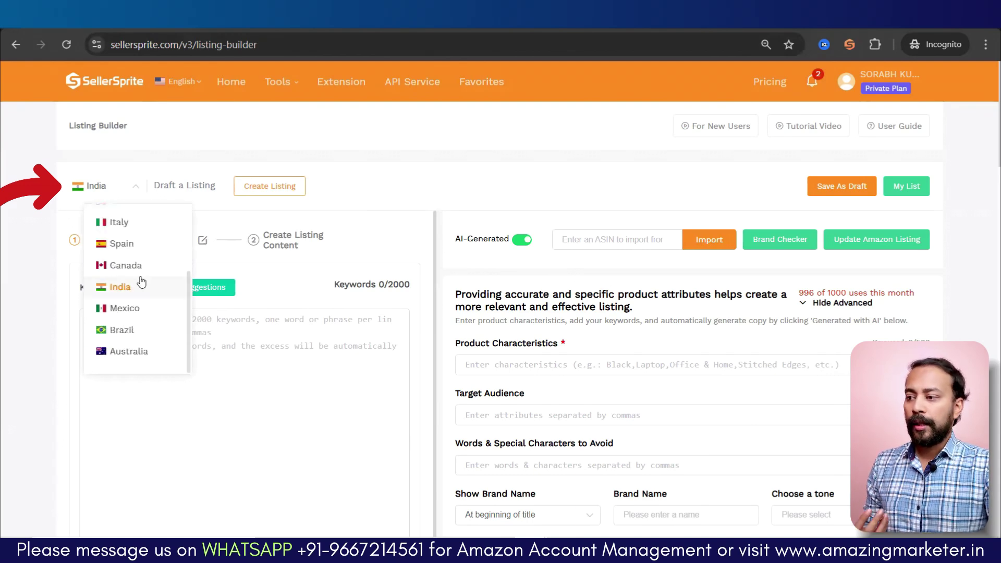
left_click(137, 284)
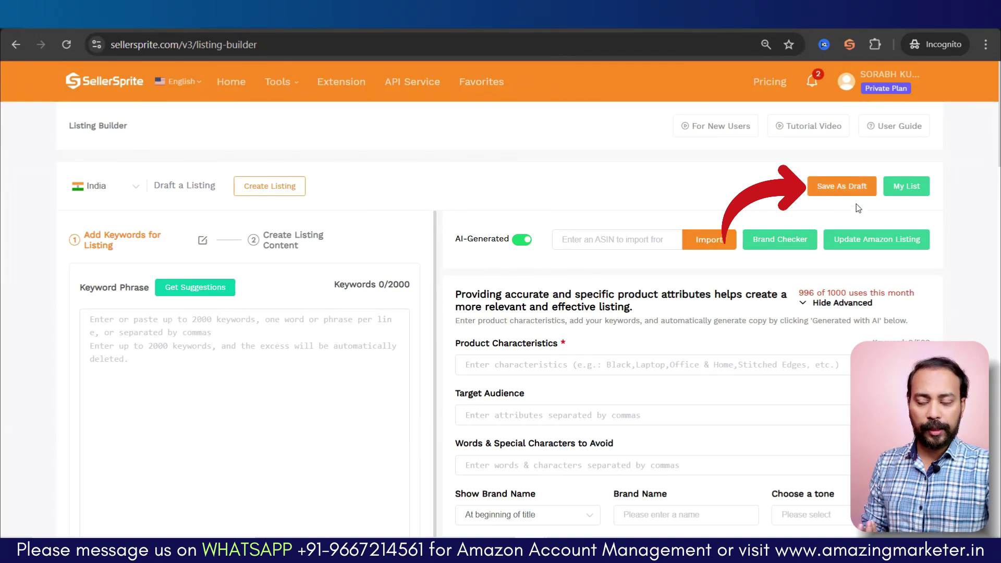
- Check the saved listings in My List and look over the keyword phrase entry section
left_click(906, 196)
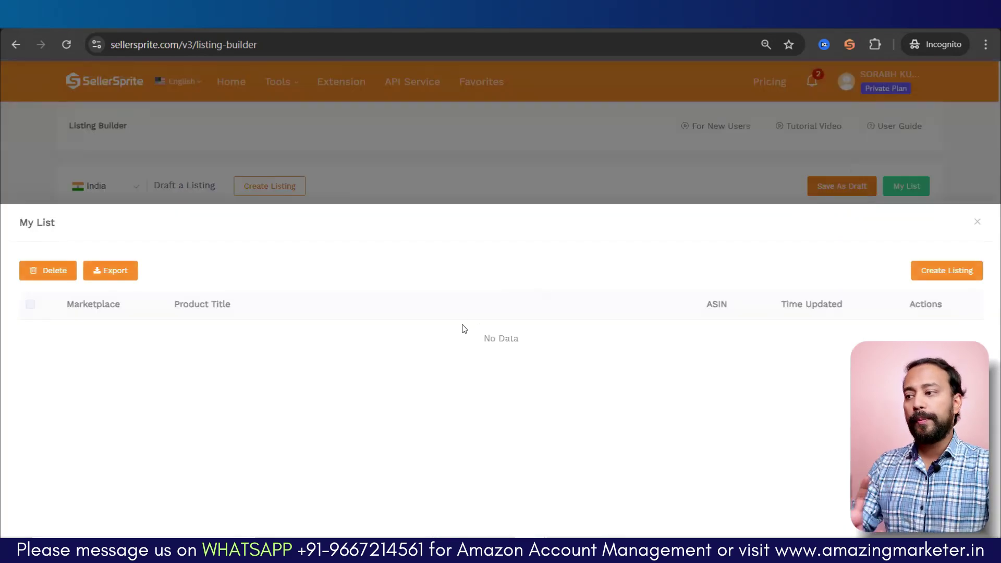
left_click(978, 223)
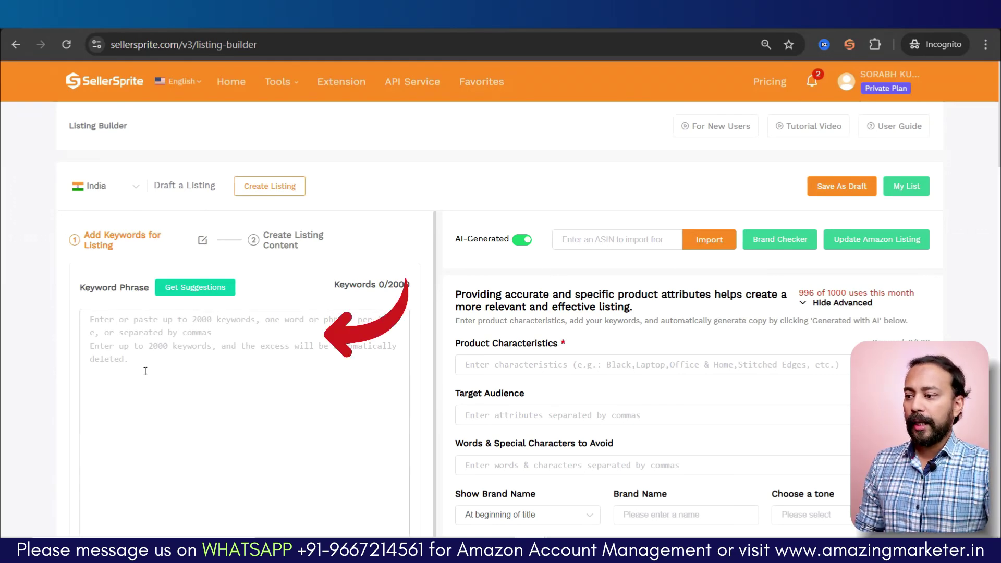
scroll(134, 299, "down", 1)
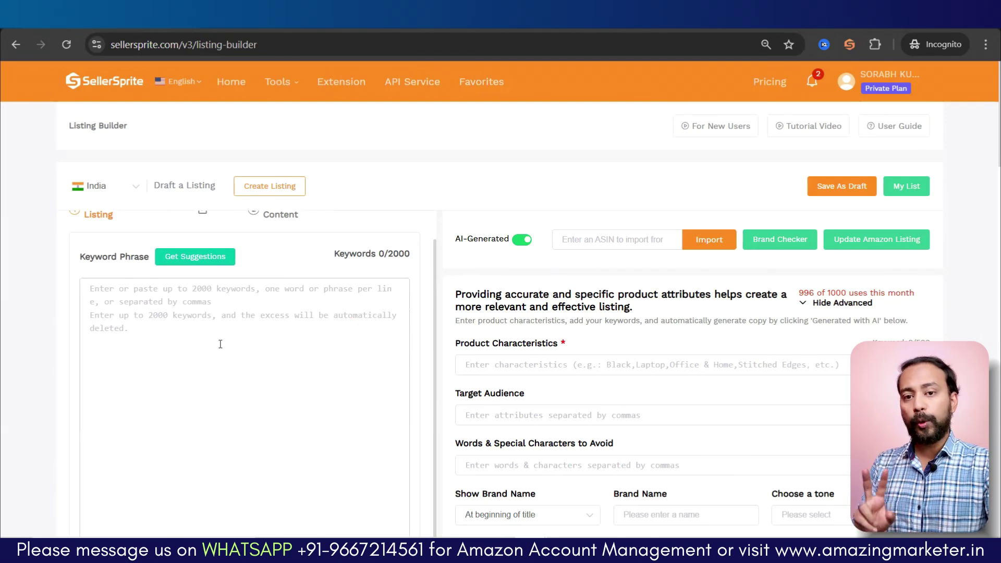
scroll(219, 351, "down", 5)
scroll(219, 351, "up", 6)
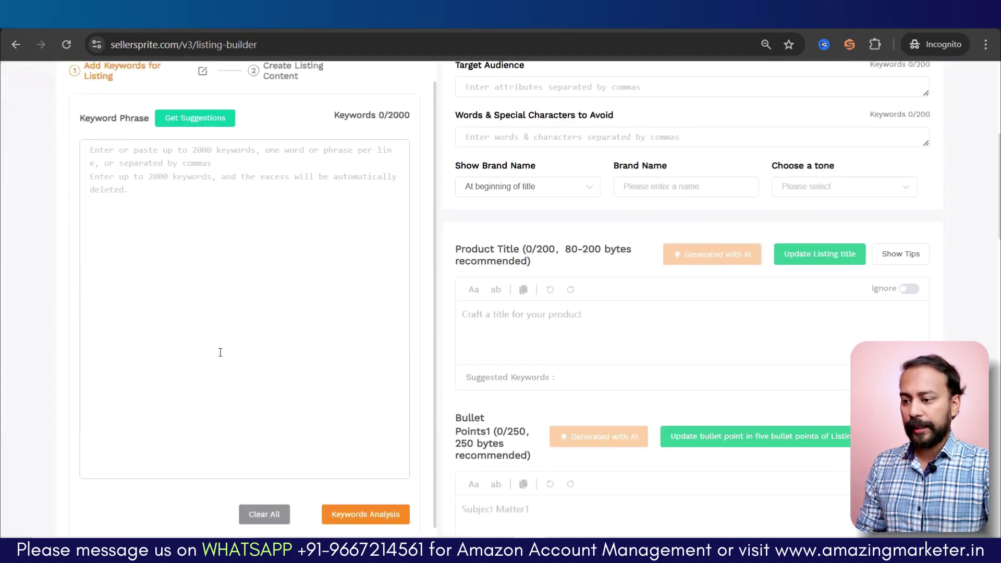
scroll(591, 295, "down", 3)
scroll(571, 175, "up", 3)
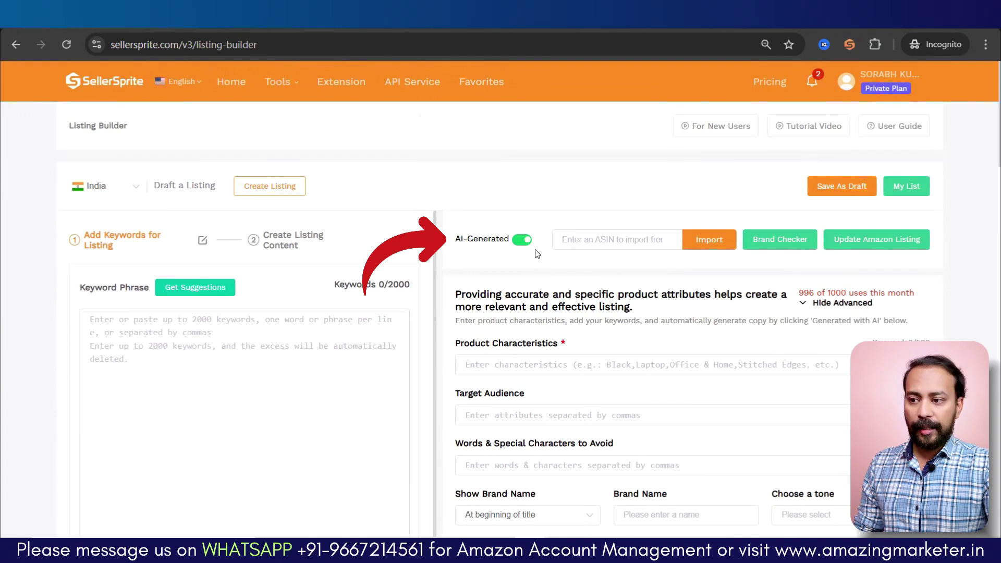
- Turn AI-Generated off to review the manual listing fields, and turn it back on
left_click(521, 241)
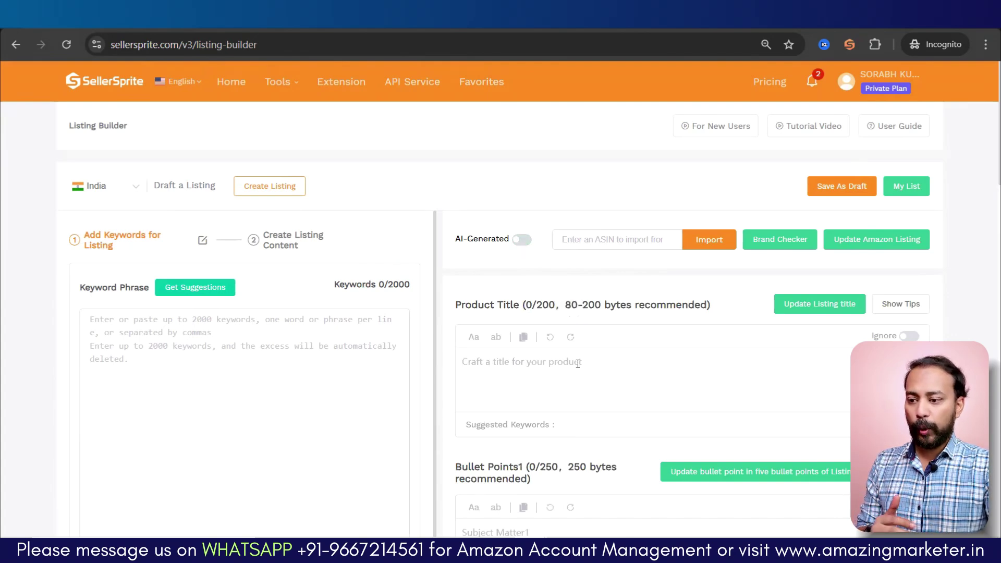
scroll(576, 362, "down", 6)
scroll(597, 376, "down", 7)
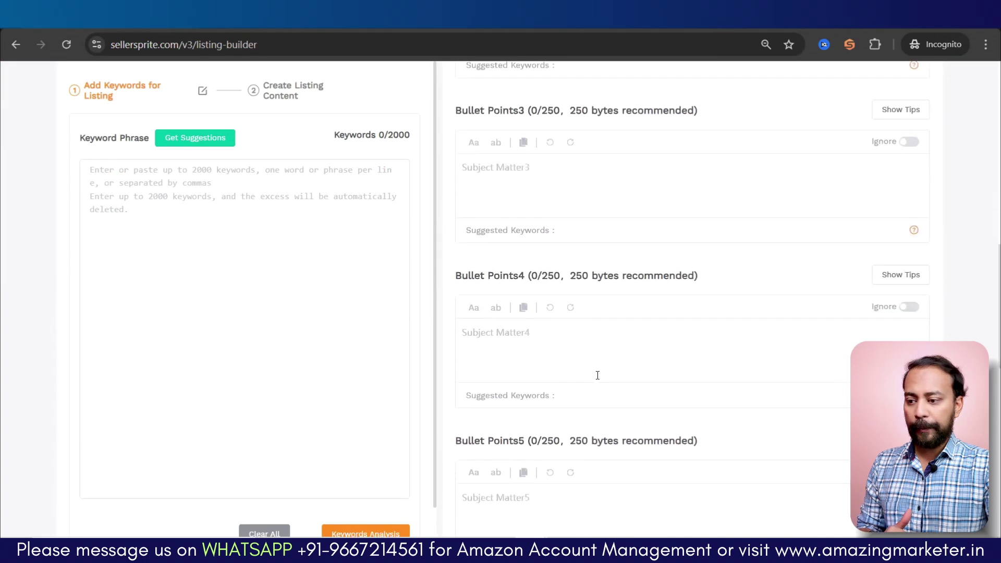
scroll(598, 376, "up", 7)
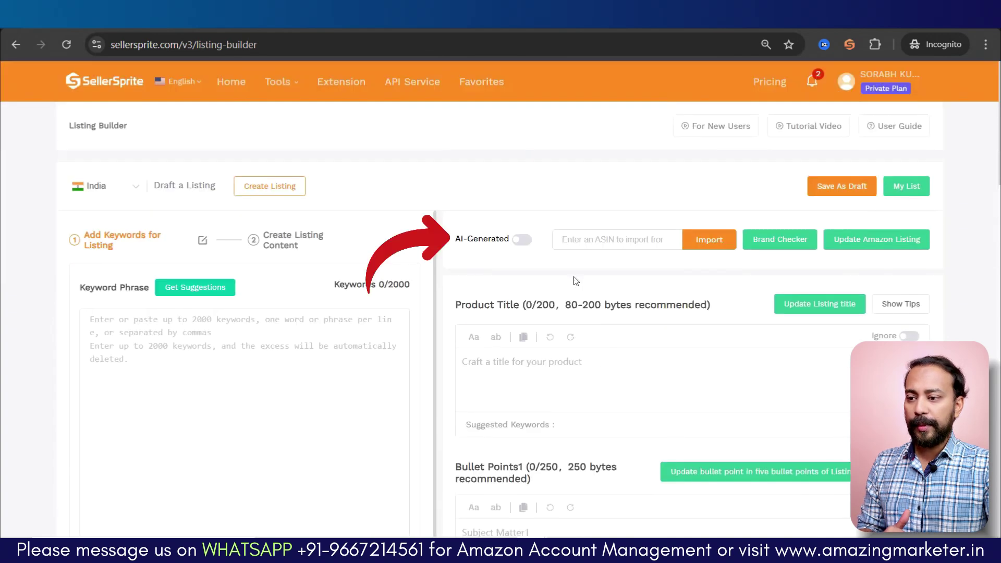
left_click(523, 242)
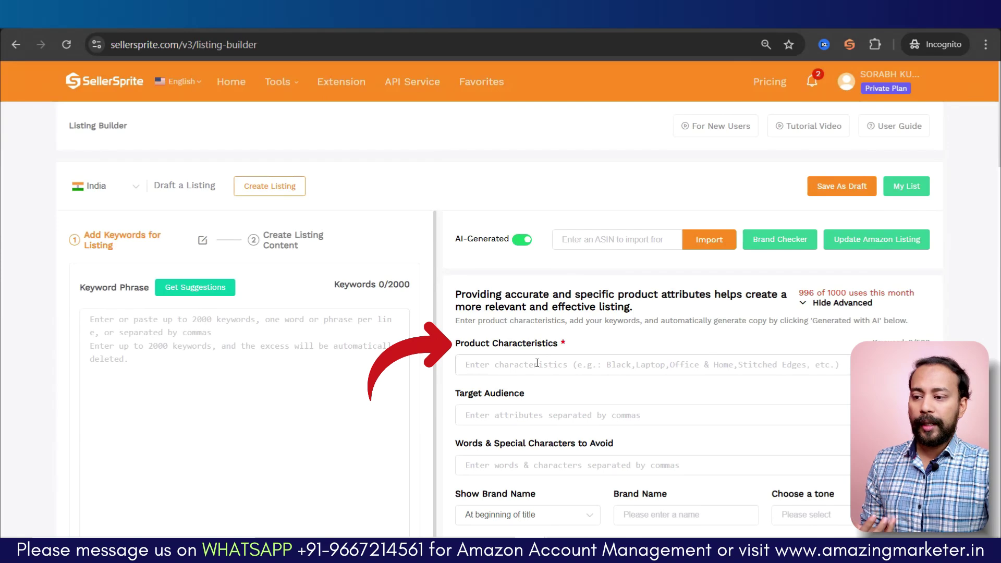
- Review the AI listing form's product attribute fields, brand name placement choices and tone options
scroll(534, 396, "down", 1)
scroll(534, 410, "down", 5)
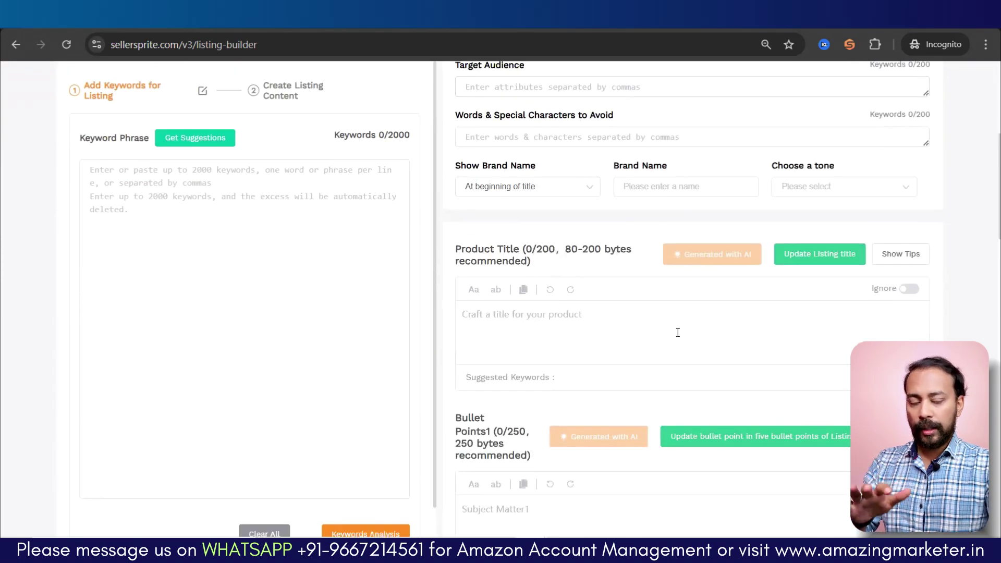
scroll(665, 444, "up", 6)
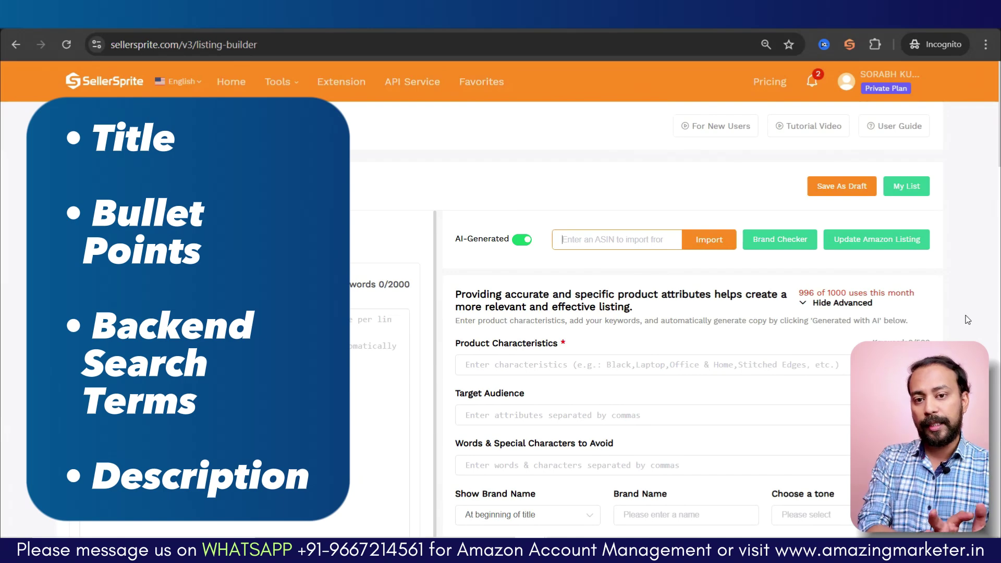
scroll(568, 193, "down", 3)
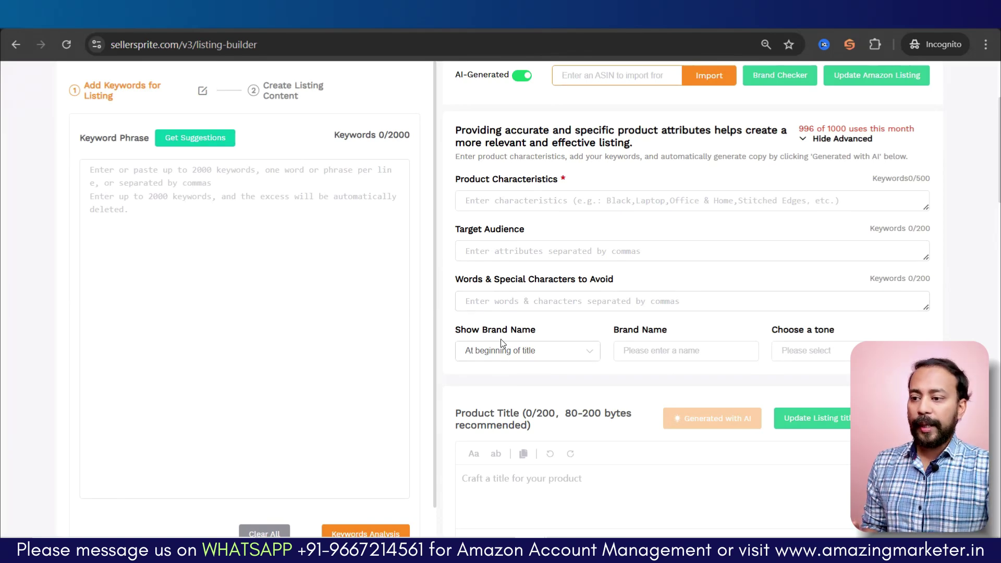
left_click(628, 353)
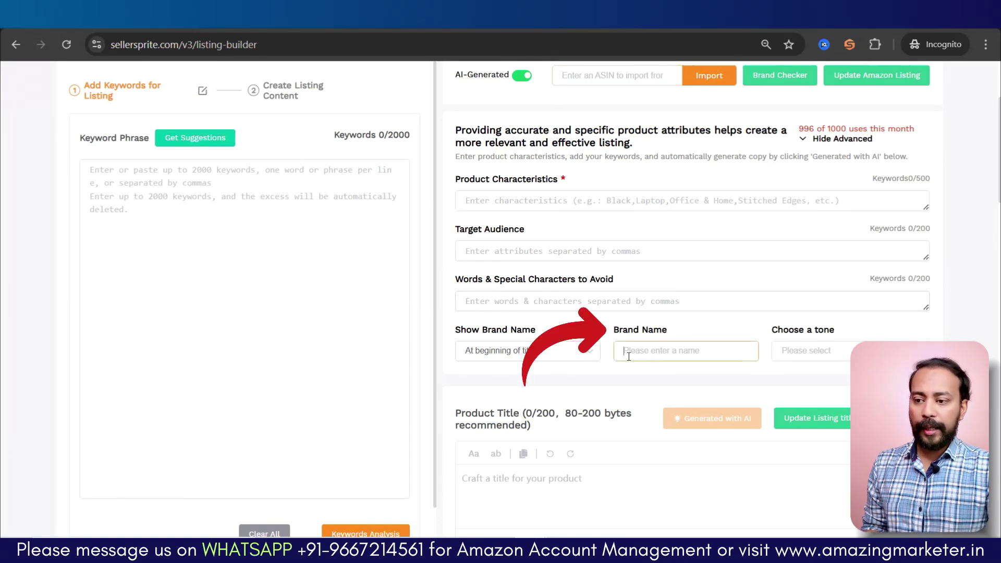
left_click(585, 352)
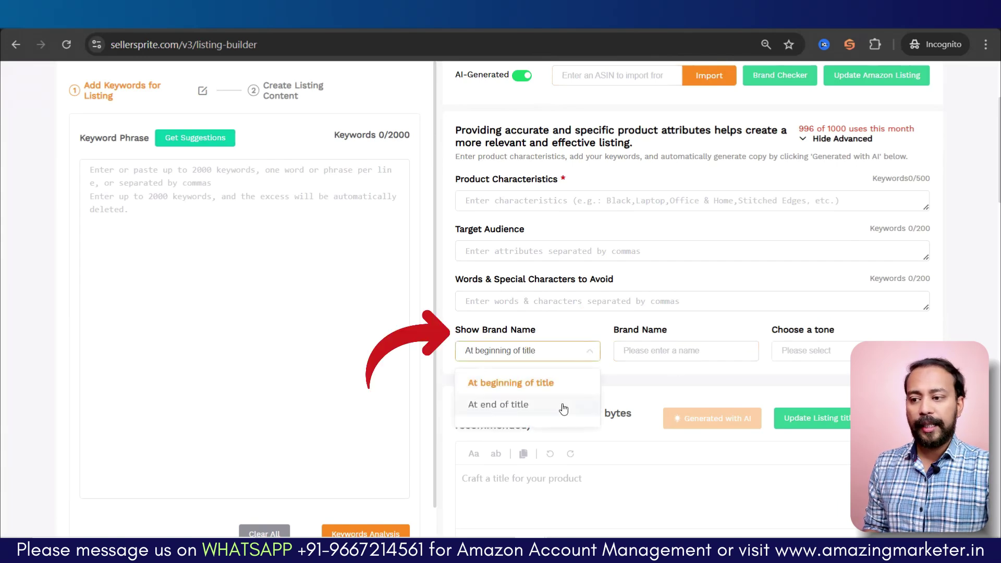
left_click(643, 389)
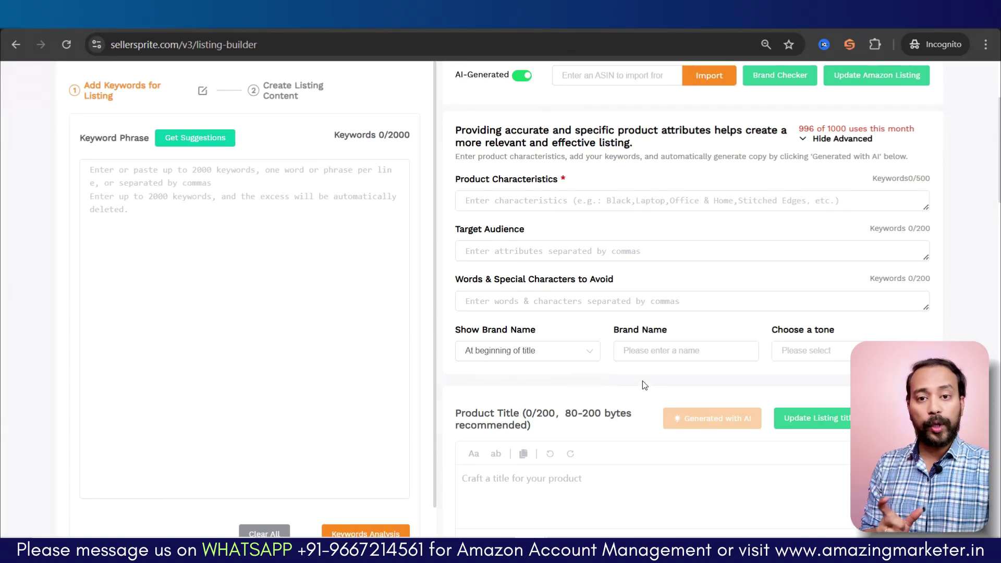
left_click(806, 355)
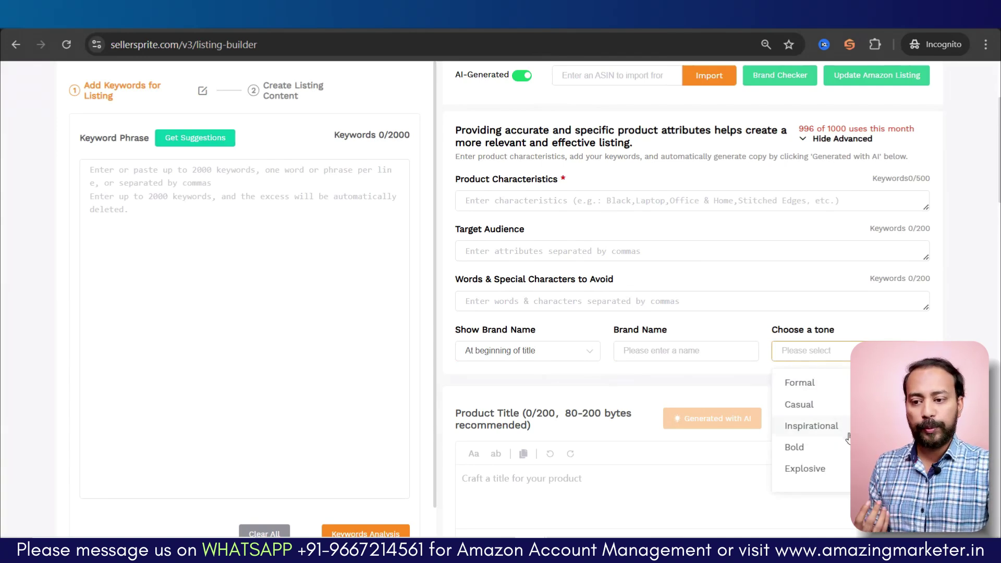
left_click(540, 370)
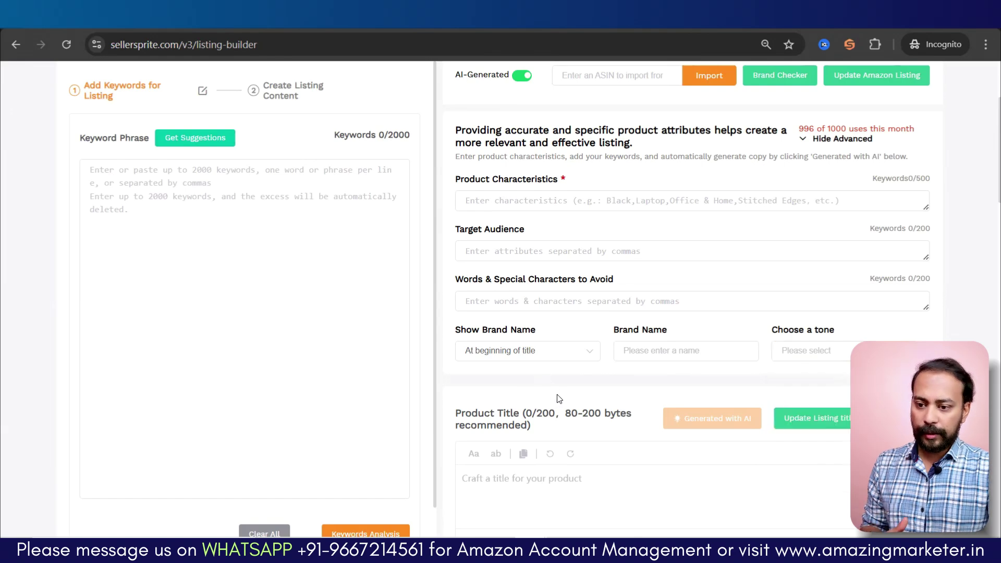
- Enter "Test product listingssssasdasdasd" as a trial product title
scroll(556, 394, "down", 3)
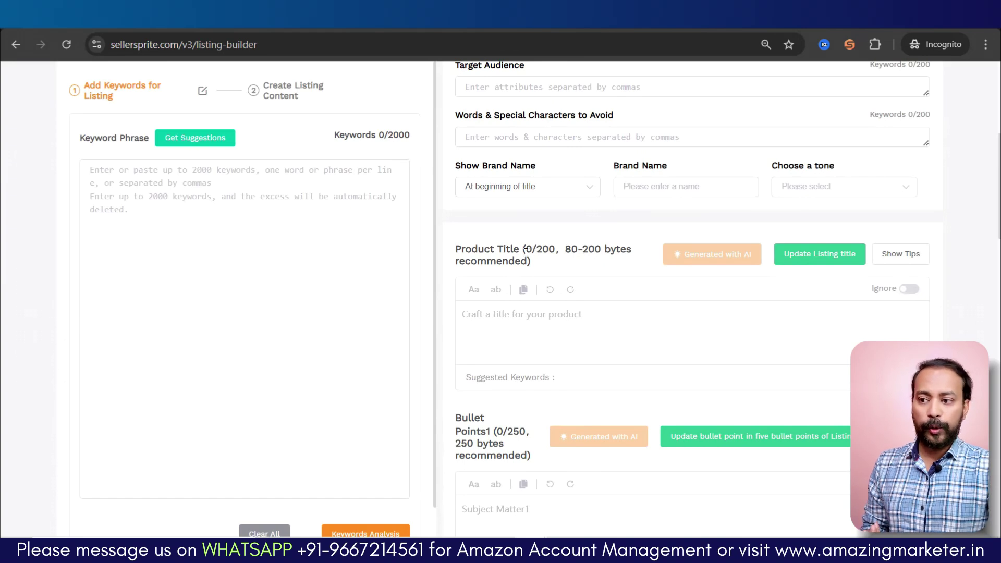
left_click(586, 328)
type("T")
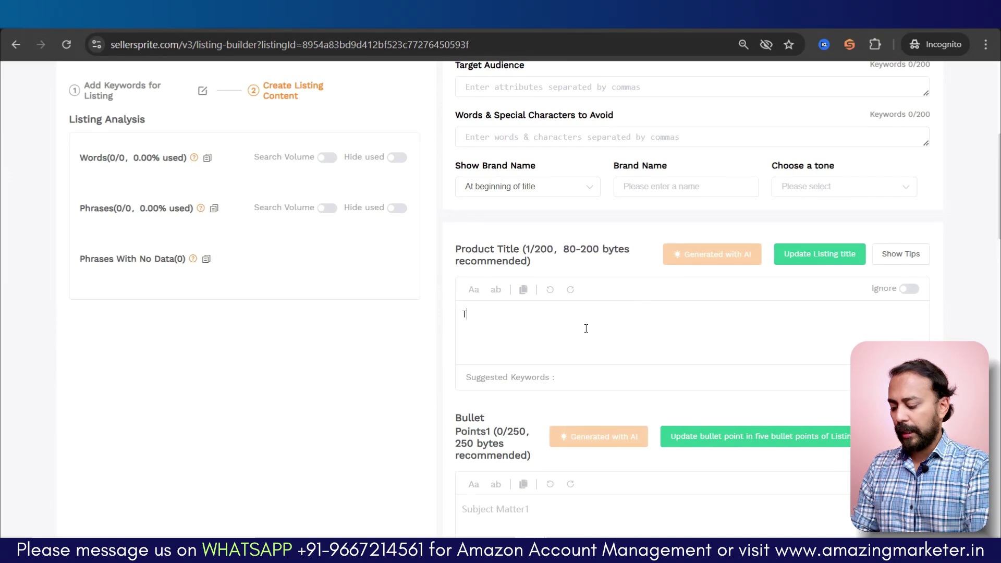
type("est product l")
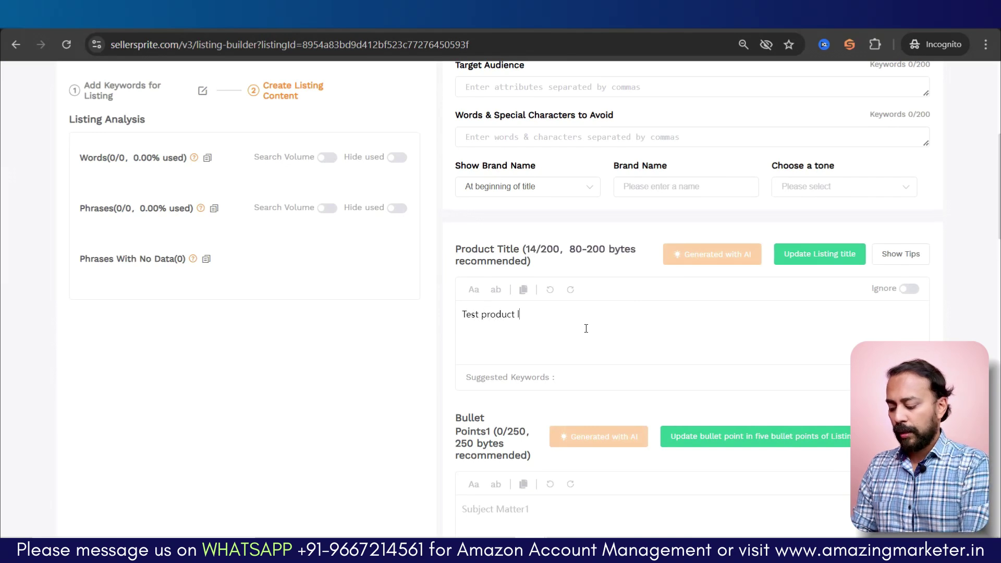
type("istingss")
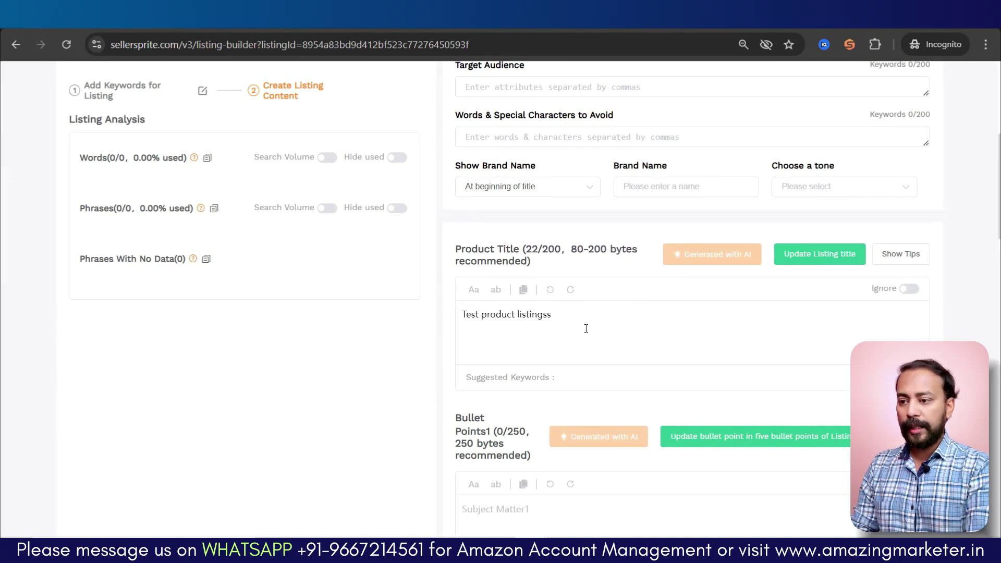
type("ssasdasdasd")
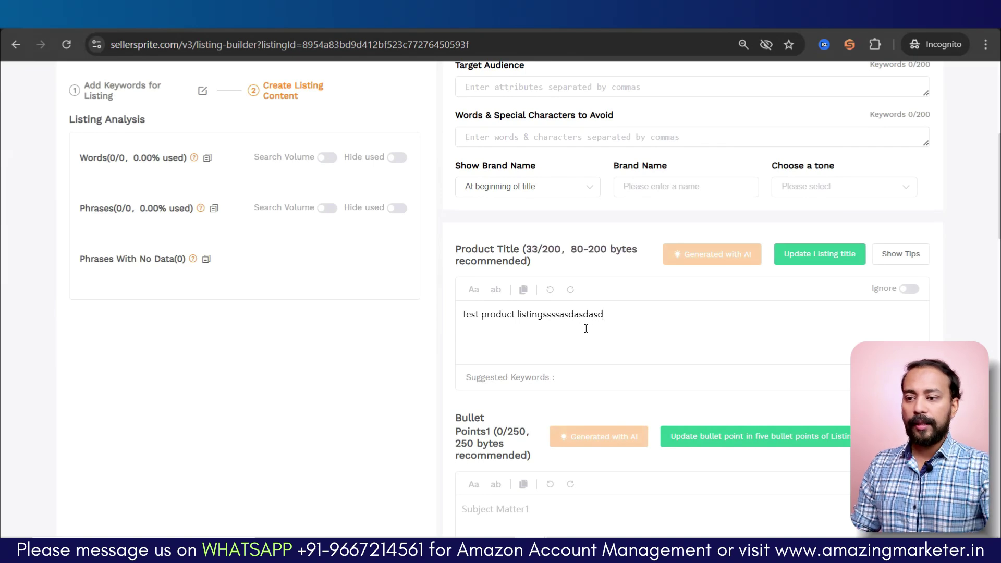
- Delete the whole trial text from the product title
double_click(587, 328)
key("BackSpace")
key("BackSpace")
key("BackSpace")
key("BackSpace")
key("BackSpace")
key("BackSpace")
key("BackSpace")
key("BackSpace")
key("BackSpace")
key("BackSpace")
key("BackSpace")
key("BackSpace")
key("BackSpace")
key("BackSpace")
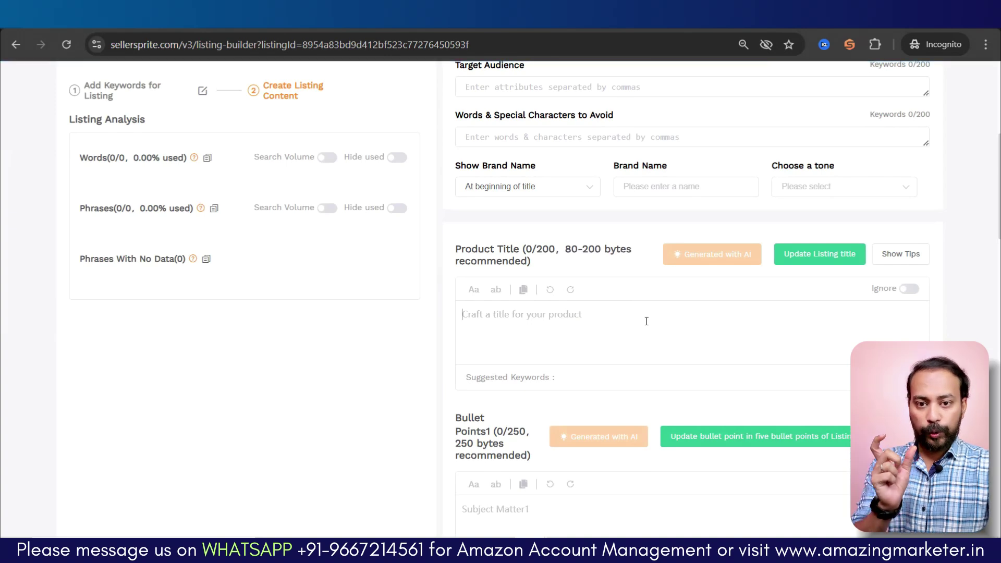
- Try the Ignore setting of the product title and turn it back off
left_click(909, 290)
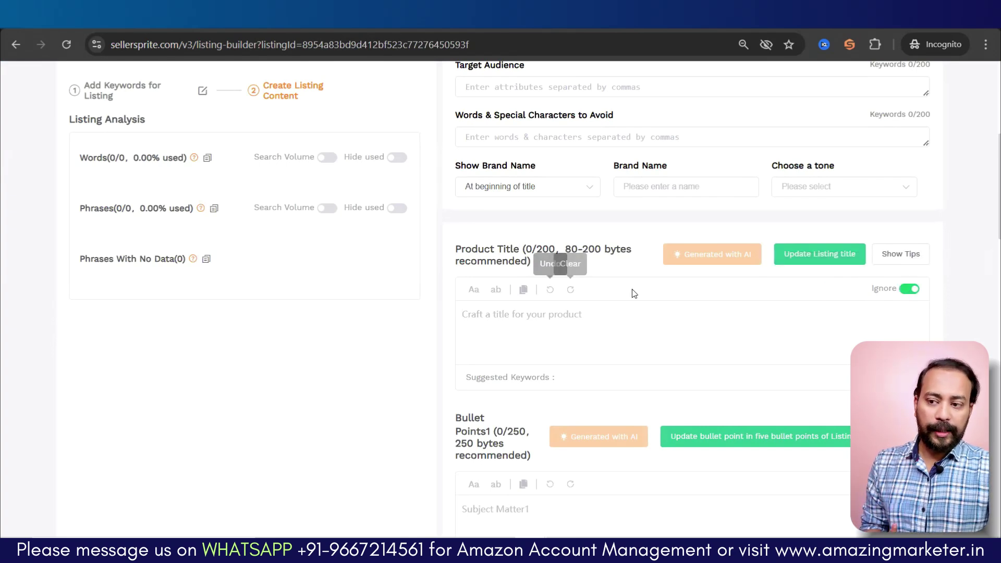
left_click(909, 289)
- Look over the bullet point, description and search terms fields, and return to the keyword phrase section
scroll(557, 352, "down", 3)
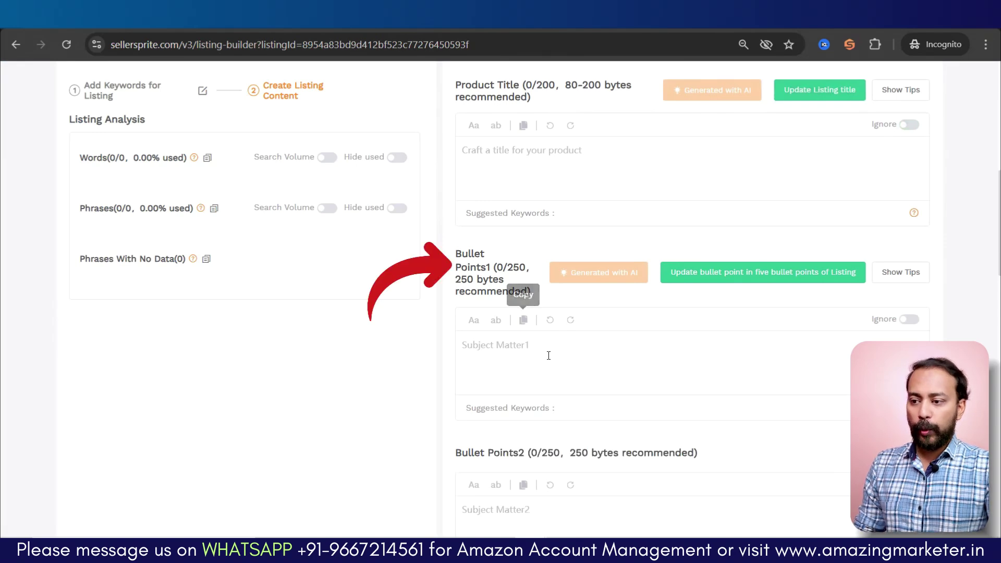
scroll(524, 313, "down", 3)
scroll(569, 271, "down", 9)
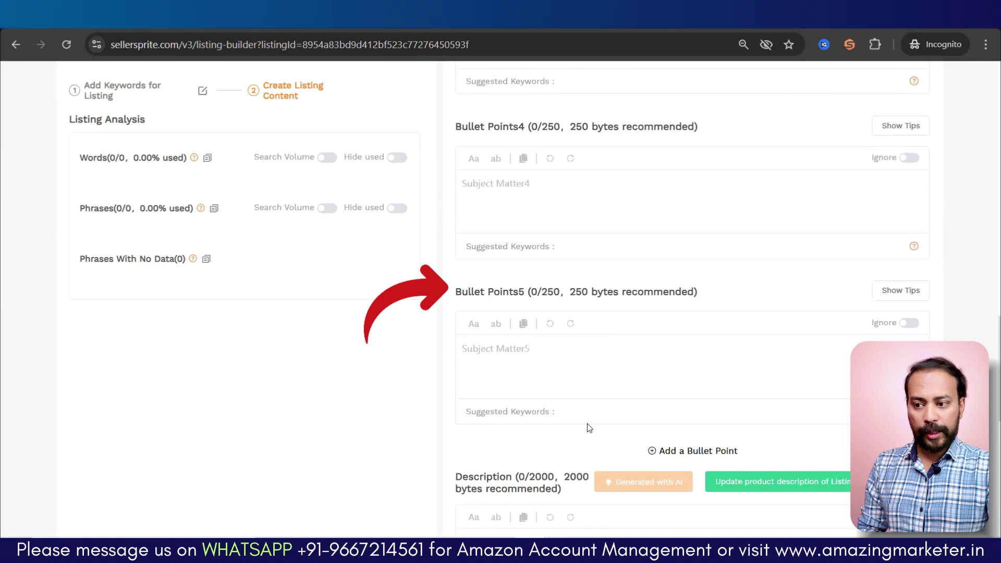
scroll(587, 425, "down", 3)
scroll(626, 293, "down", 3)
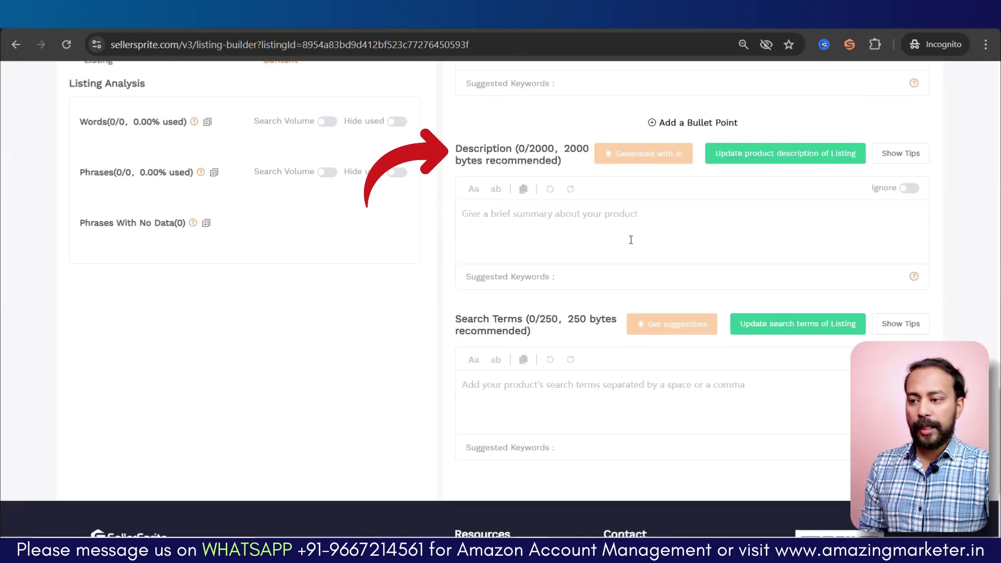
scroll(658, 412, "up", 1)
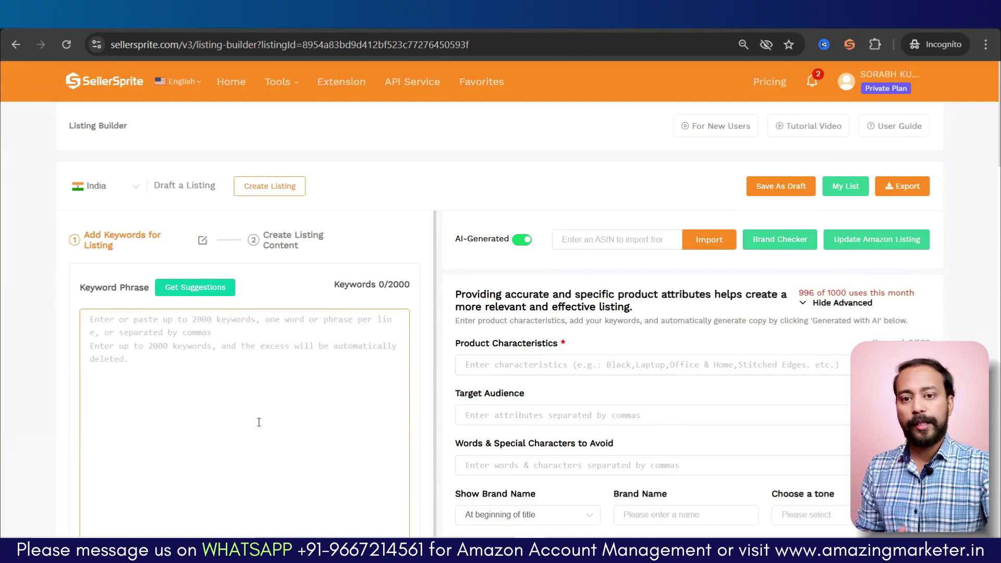
scroll(189, 360, "down", 1)
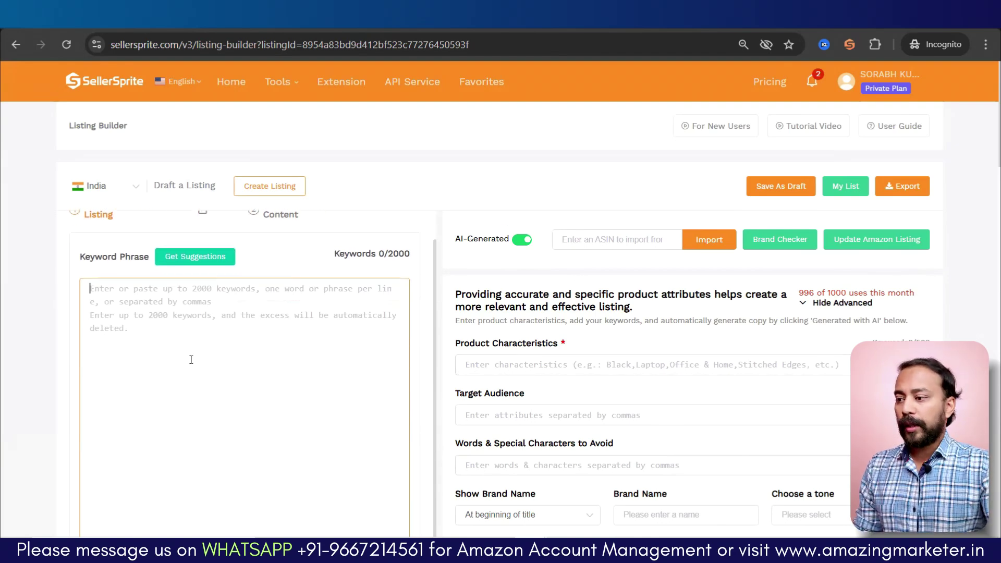
- Add the keywords from the saved folder "Yoga Mats KWs" to the listing's keyword phrases
scroll(190, 366, "up", 1)
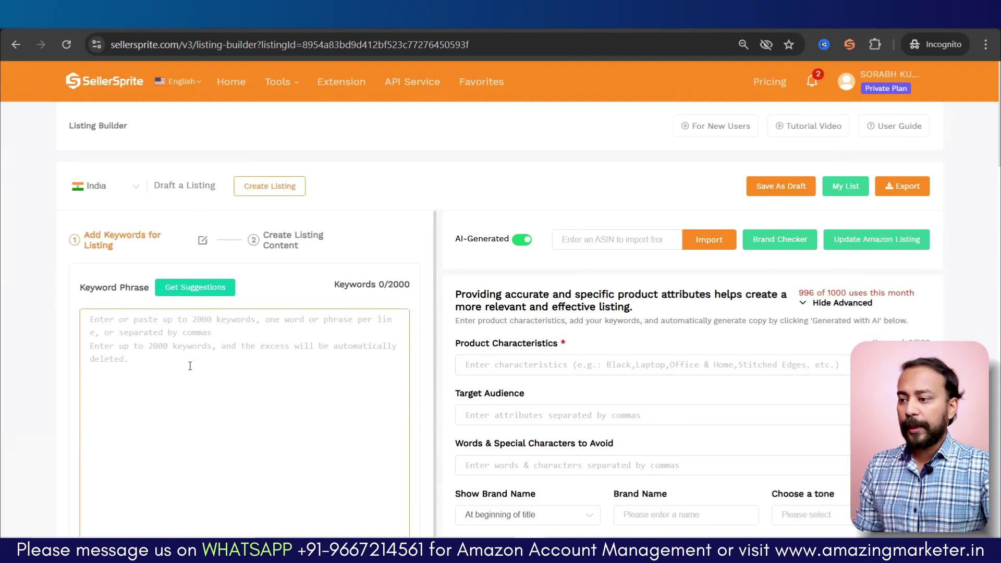
left_click(211, 295)
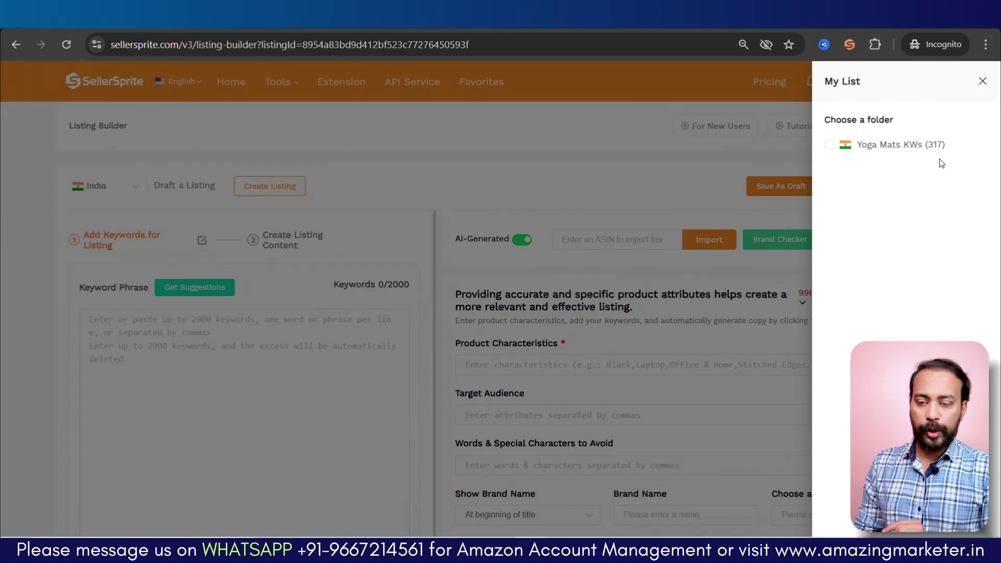
left_click(829, 144)
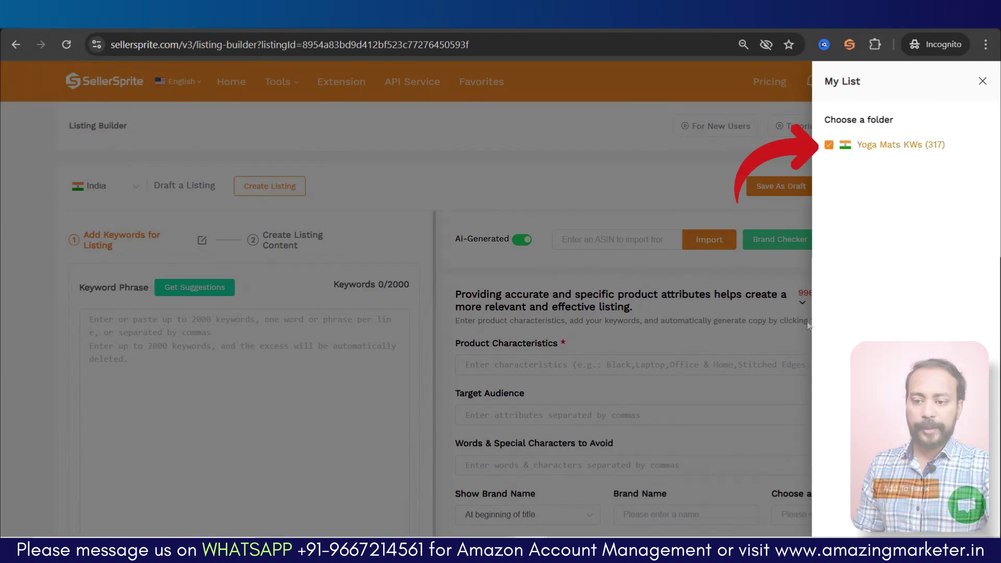
left_click(907, 490)
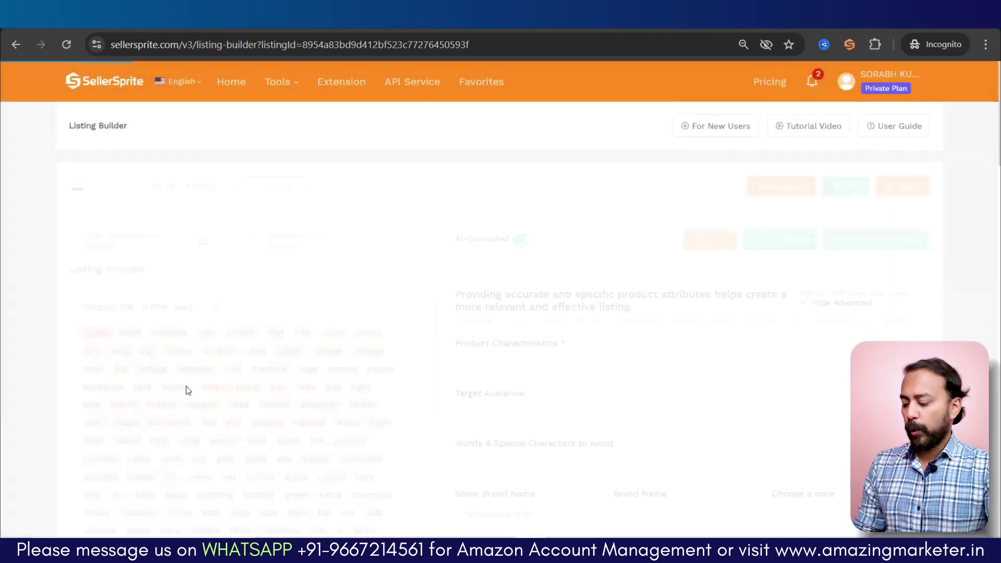
- Examine the color-coded words and phrases in the listing analysis
scroll(271, 410, "down", 3)
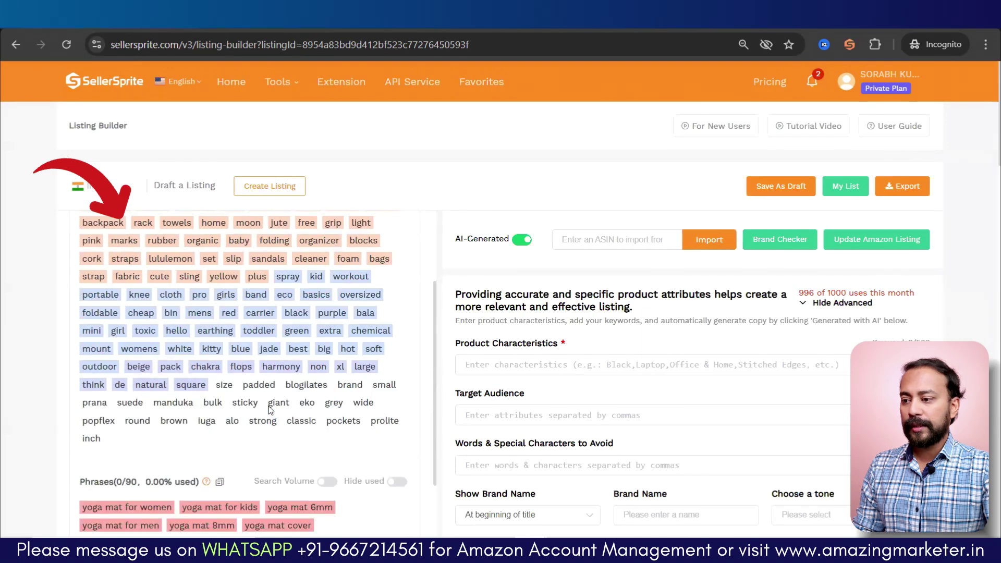
scroll(270, 410, "up", 3)
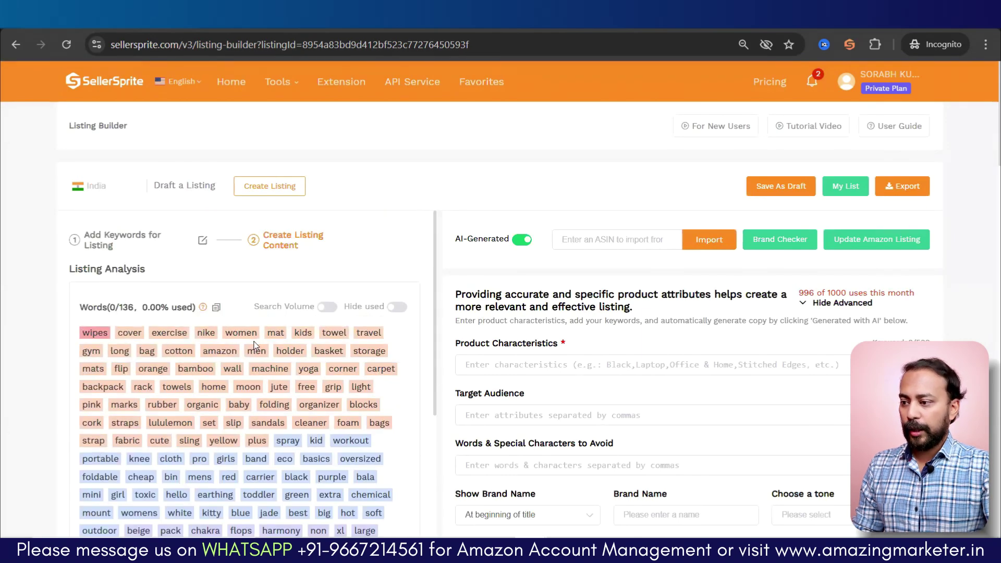
scroll(255, 347, "down", 3)
scroll(255, 347, "up", 3)
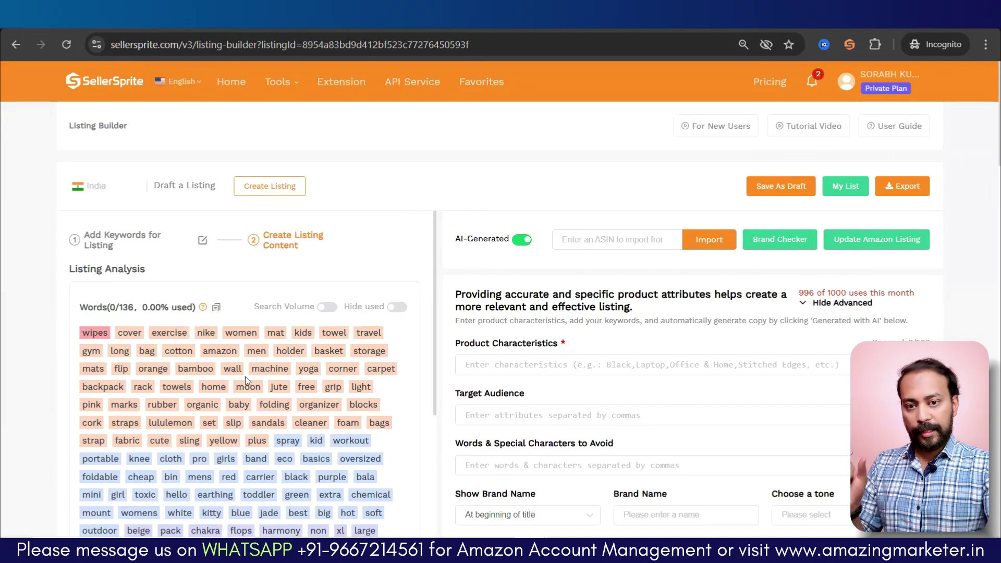
scroll(248, 382, "down", 4)
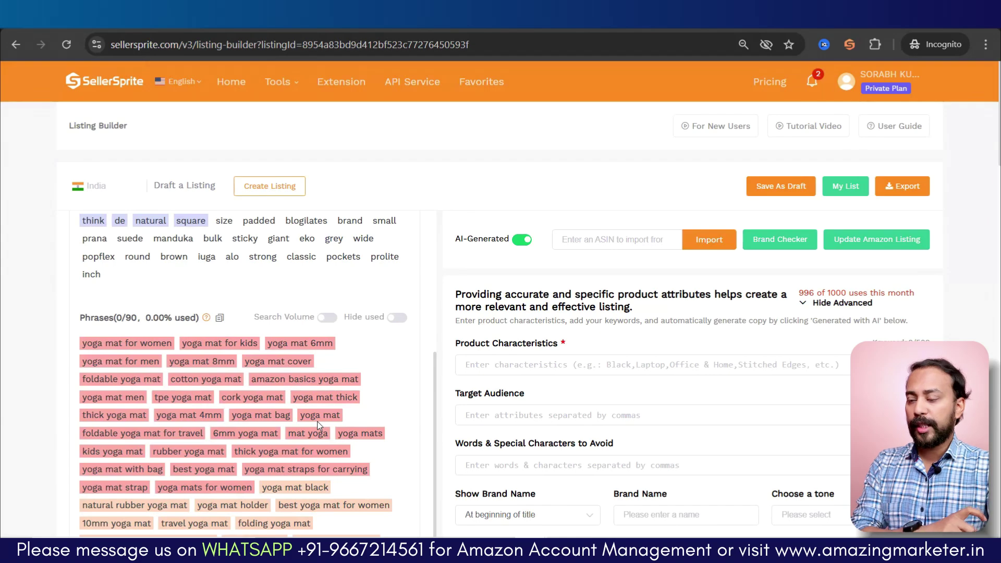
scroll(318, 420, "down", 5)
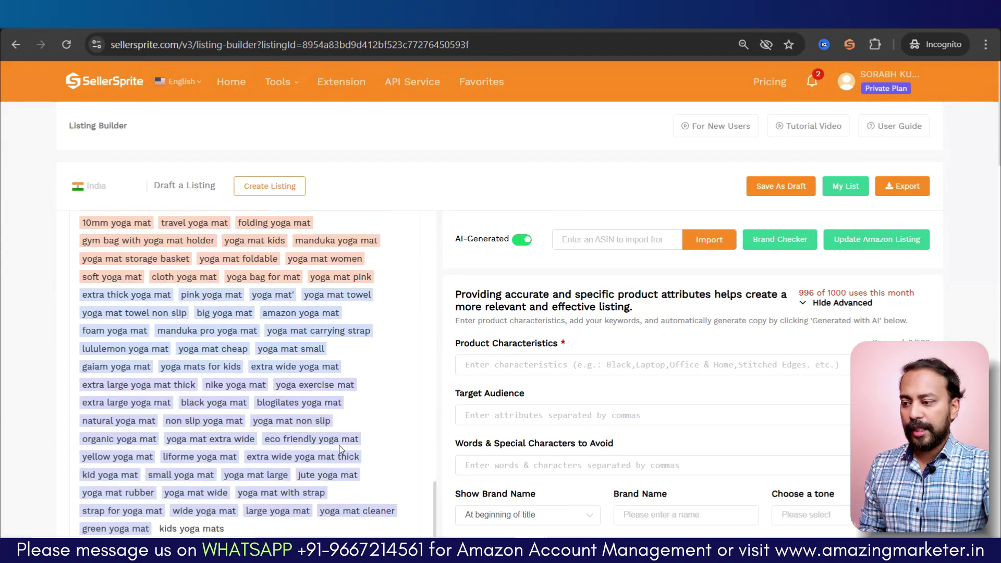
scroll(340, 450, "up", 10)
scroll(340, 449, "down", 8)
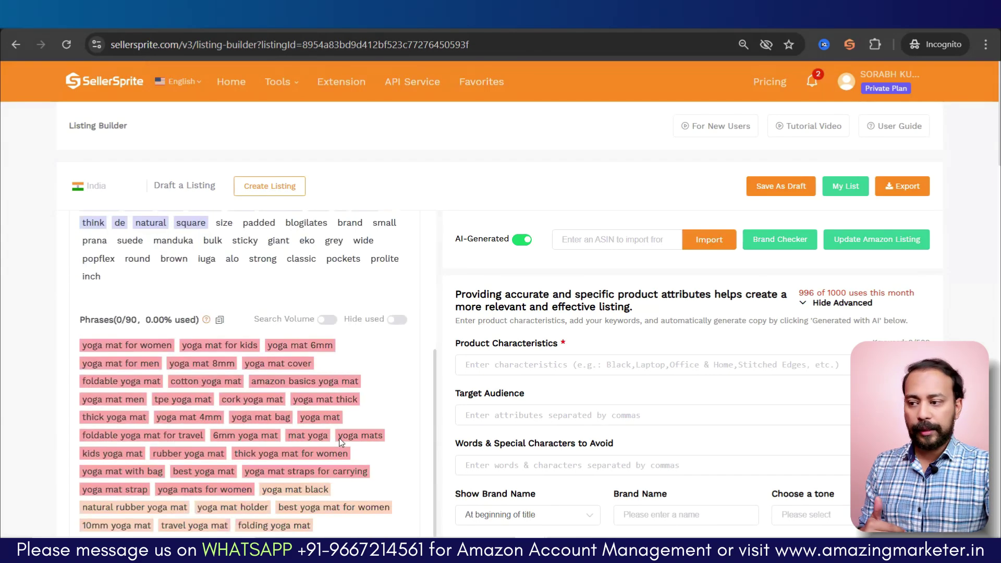
scroll(138, 385, "down", 4)
scroll(138, 386, "up", 12)
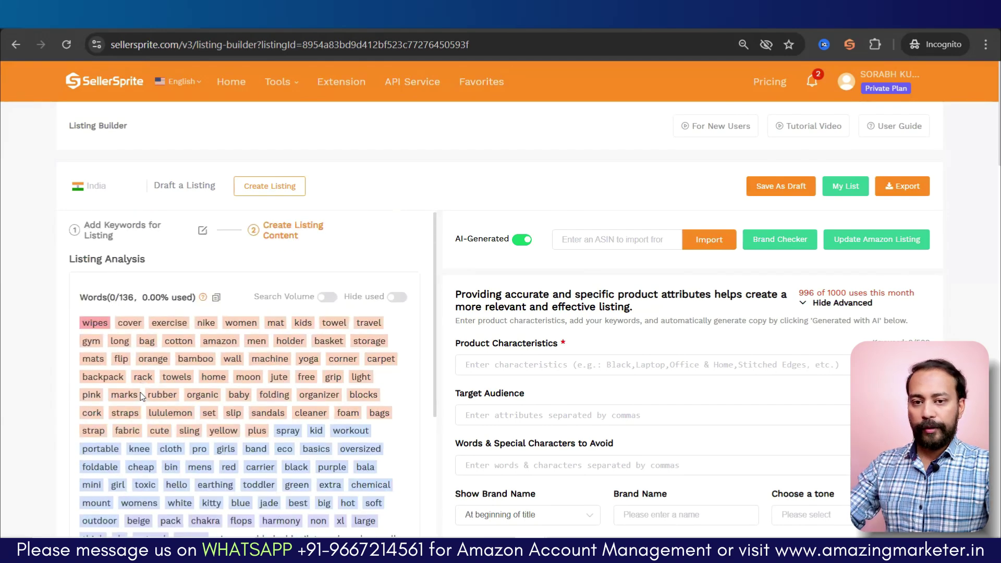
scroll(141, 397, "down", 8)
scroll(141, 397, "down", 3)
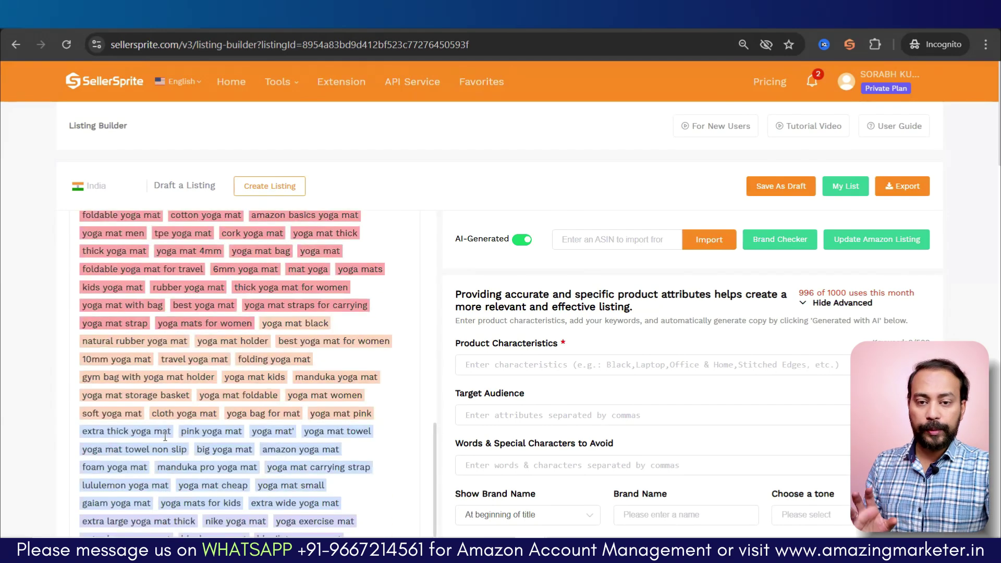
scroll(180, 434, "up", 11)
scroll(179, 434, "down", 11)
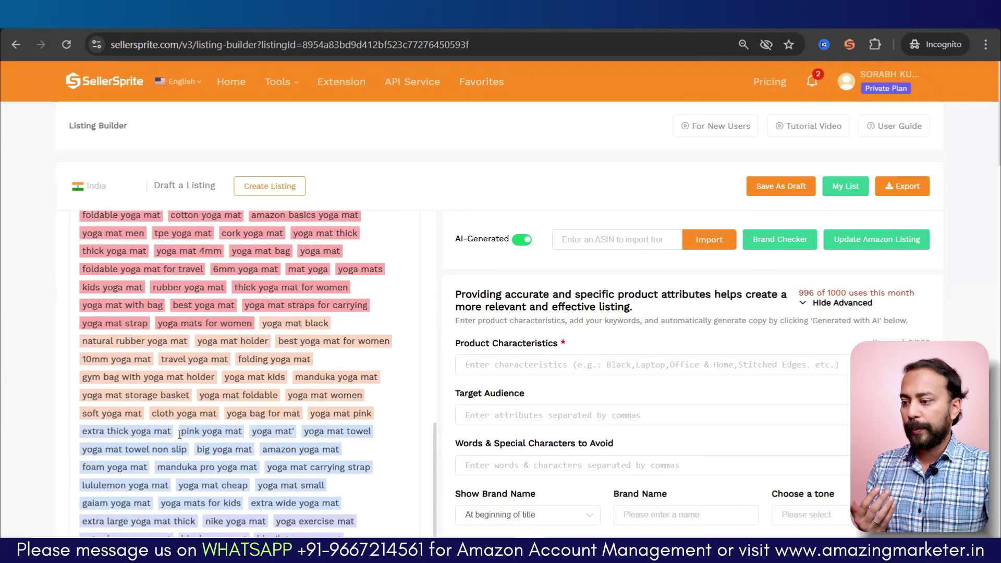
scroll(180, 437, "up", 3)
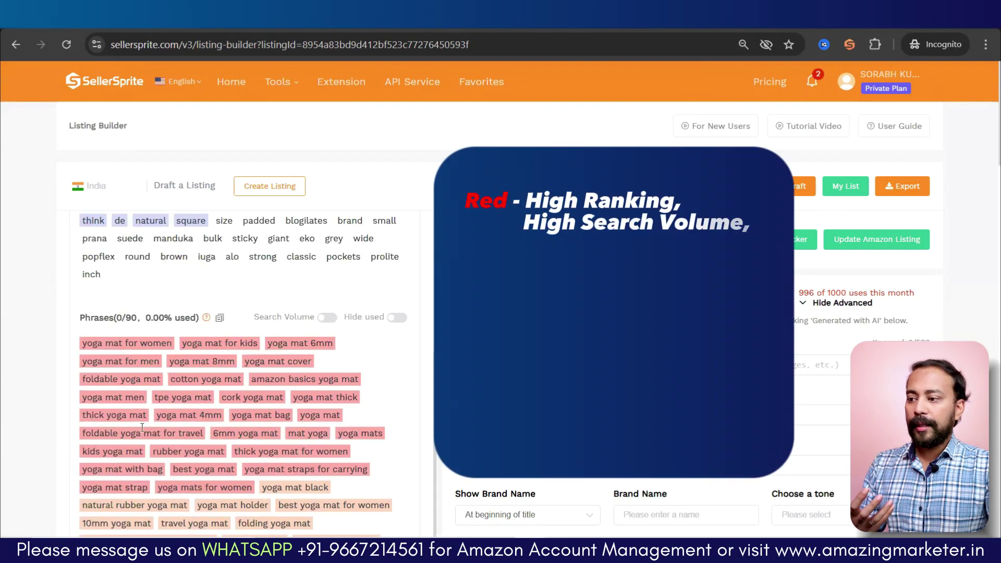
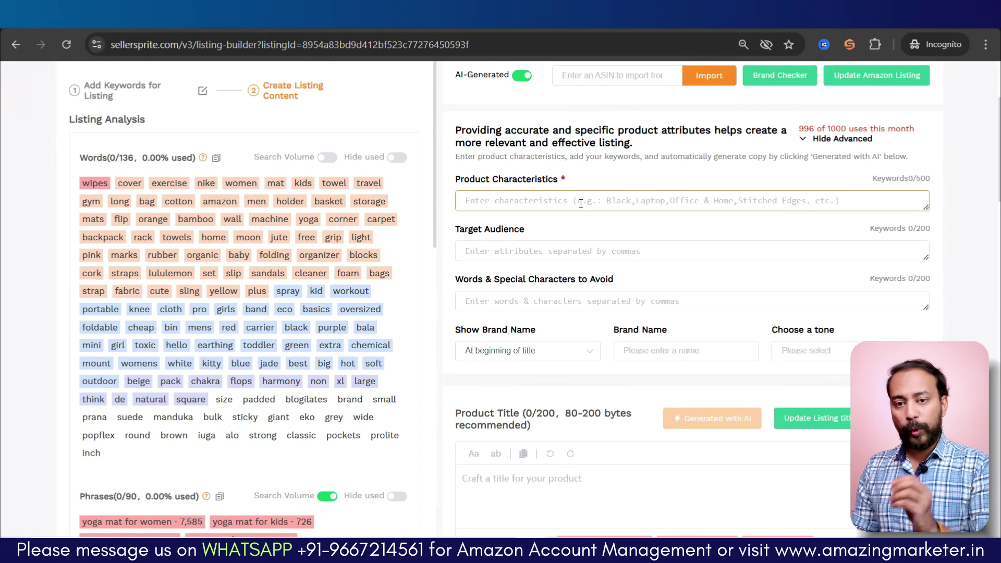
- Enter "Yoga mats for exercise" as the product characteristics
type("Yoga")
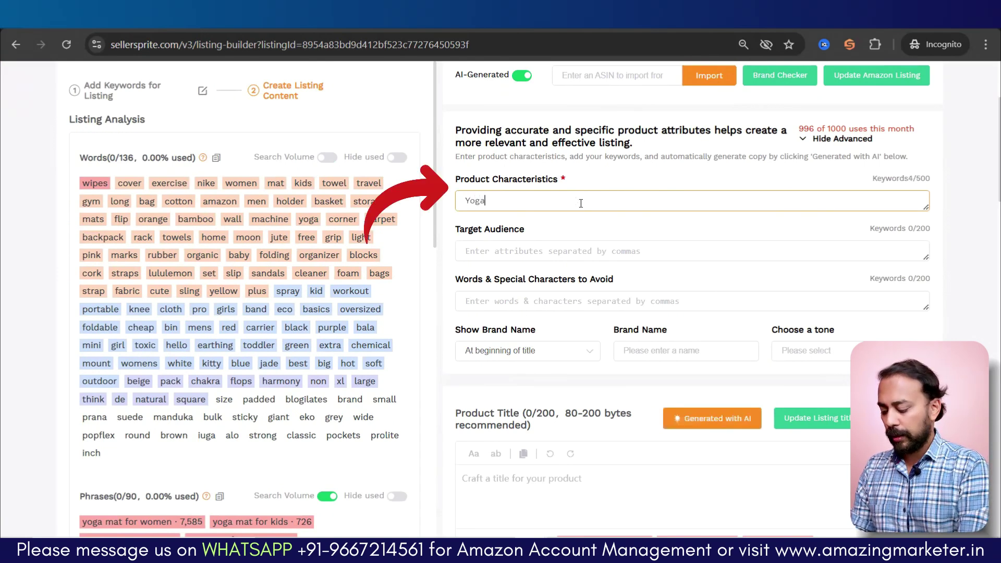
type(" mats for")
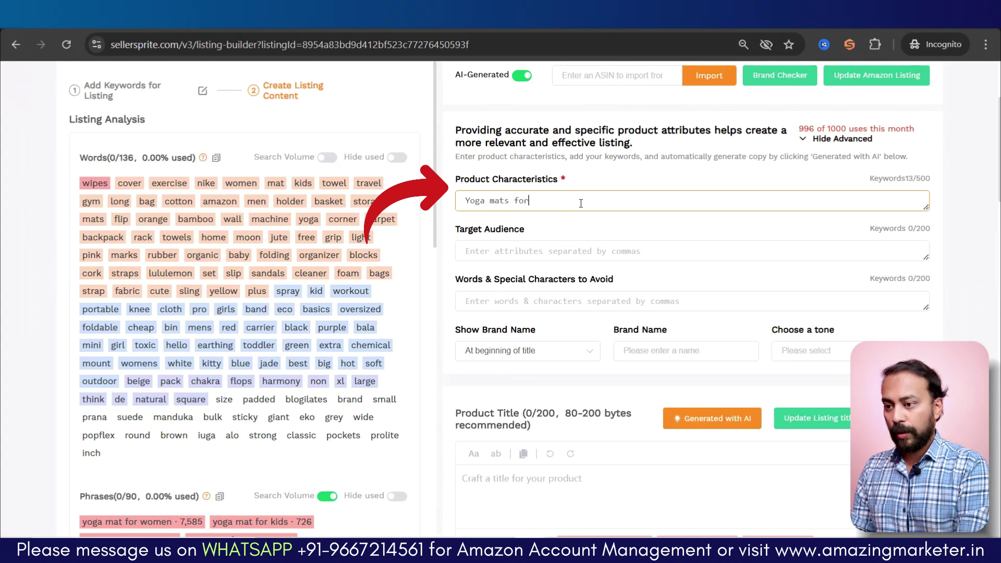
type(" exercise")
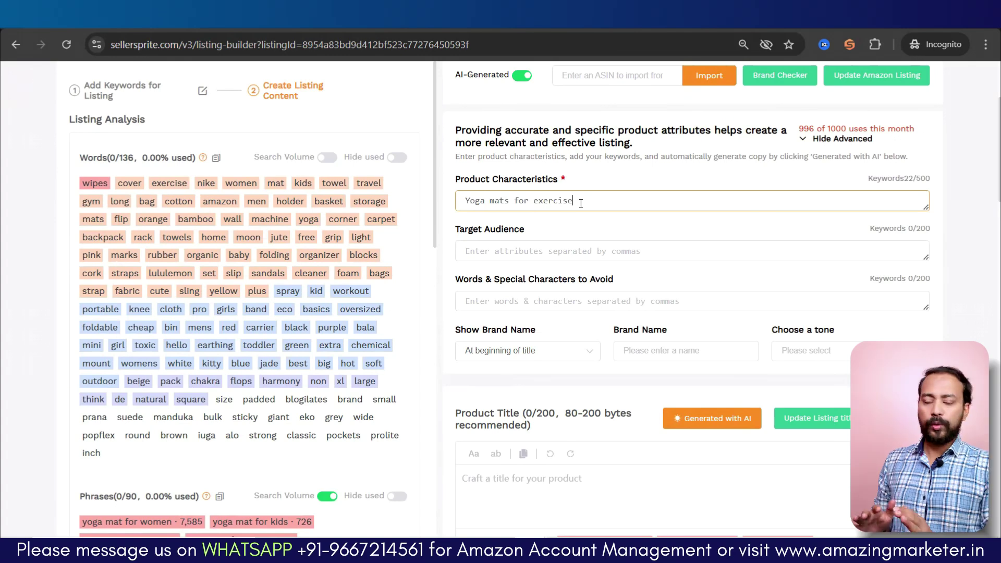
- Enter "men, women, 23 years and above" as the target audience
left_click(576, 254)
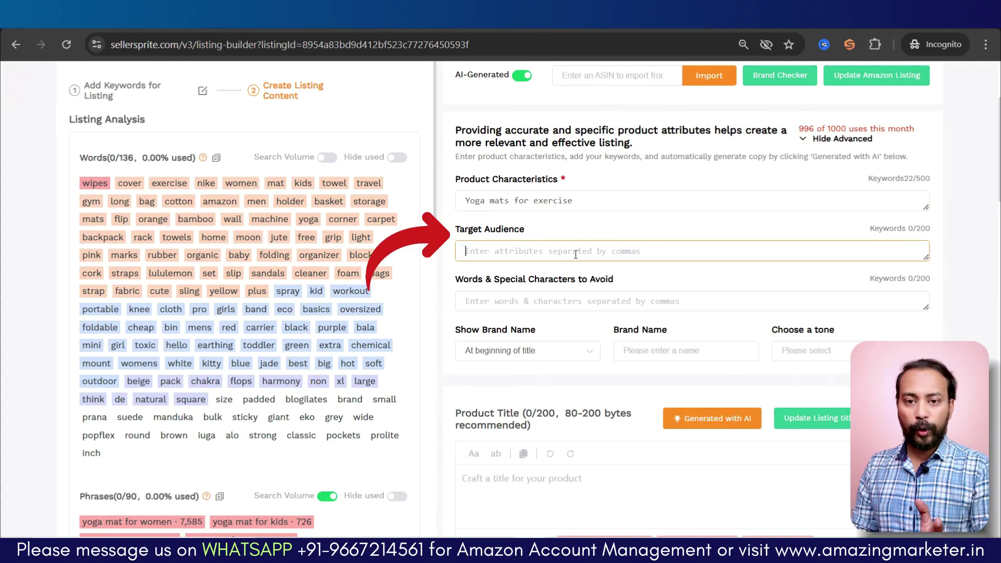
type("men,")
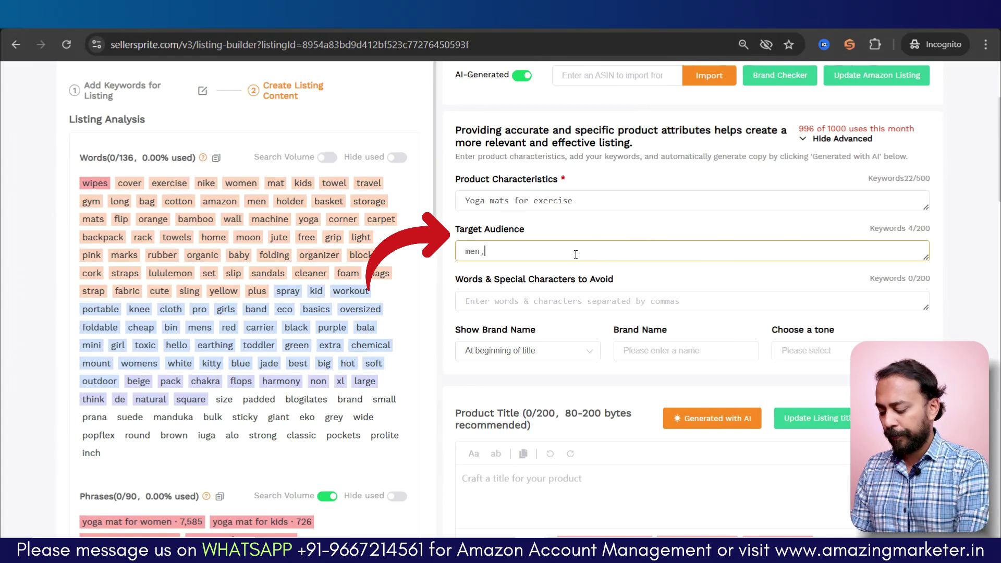
type(" women, 2")
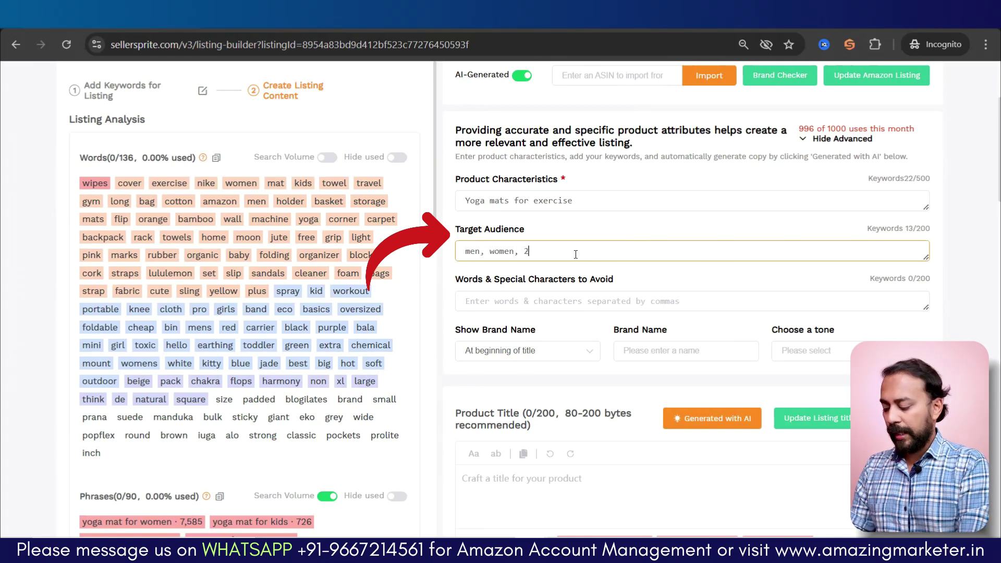
type("3 years and")
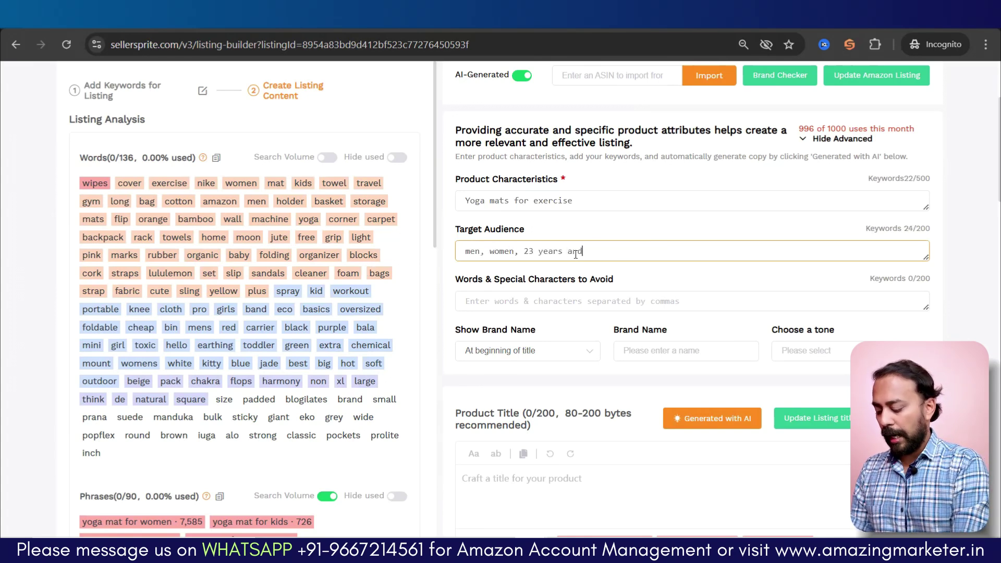
type(" above")
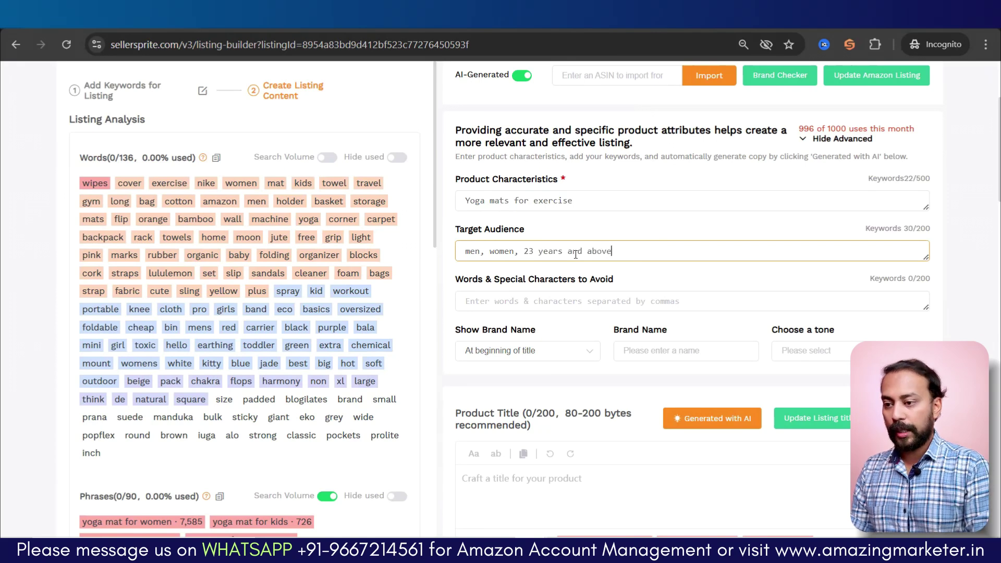
- Look over the words to avoid, brand name and tone settings, leaving them unset
left_click(543, 302)
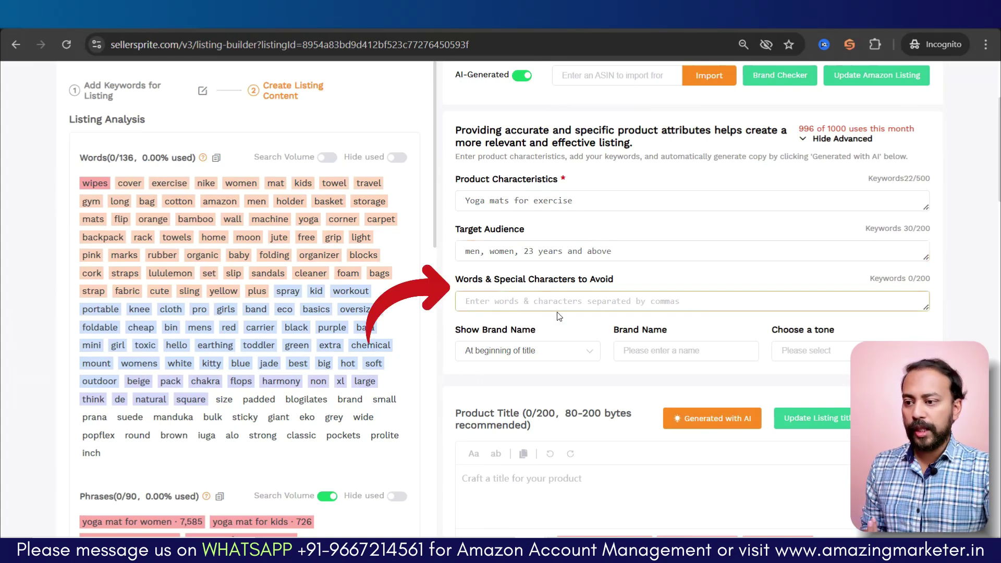
scroll(540, 362, "down", 3)
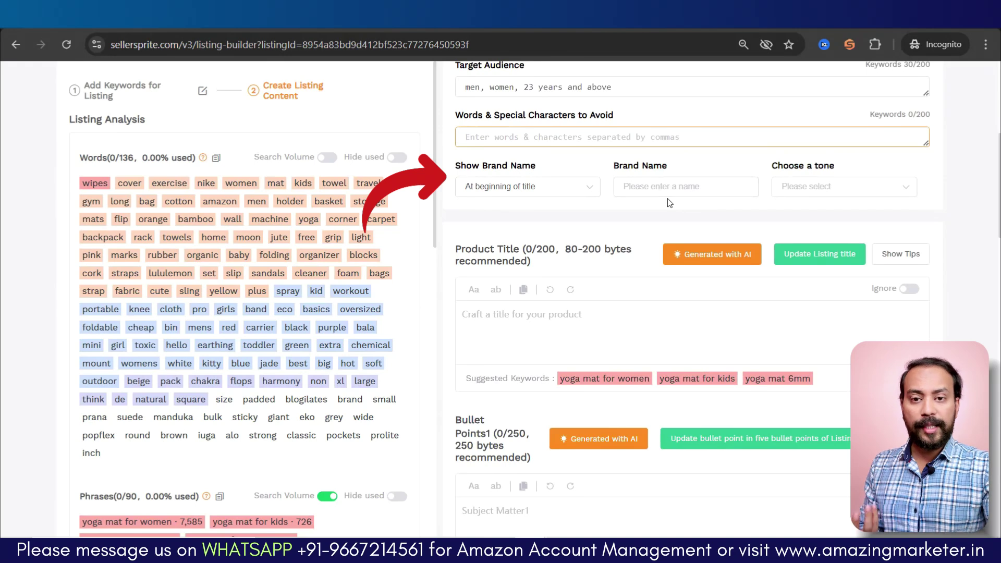
left_click(684, 189)
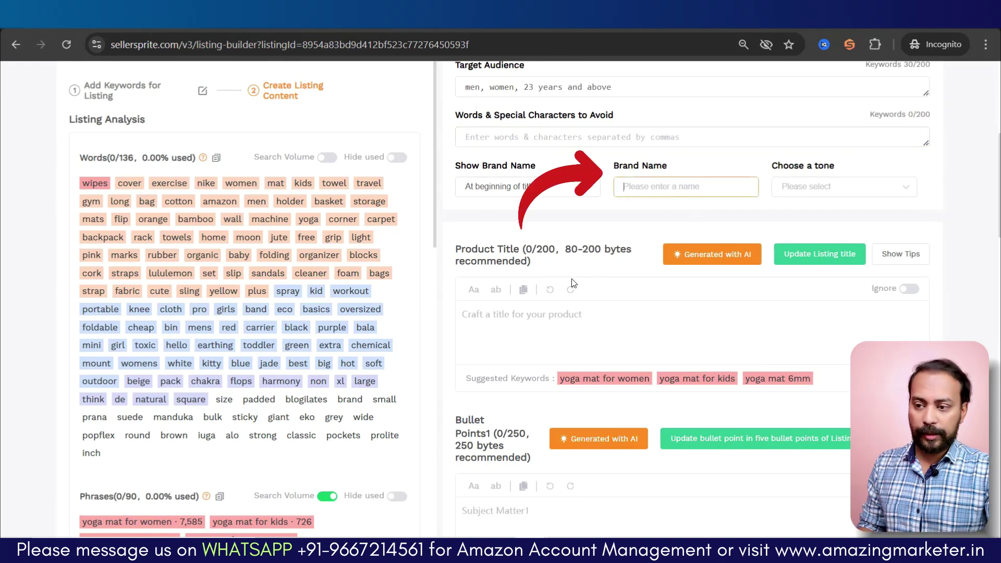
left_click(851, 189)
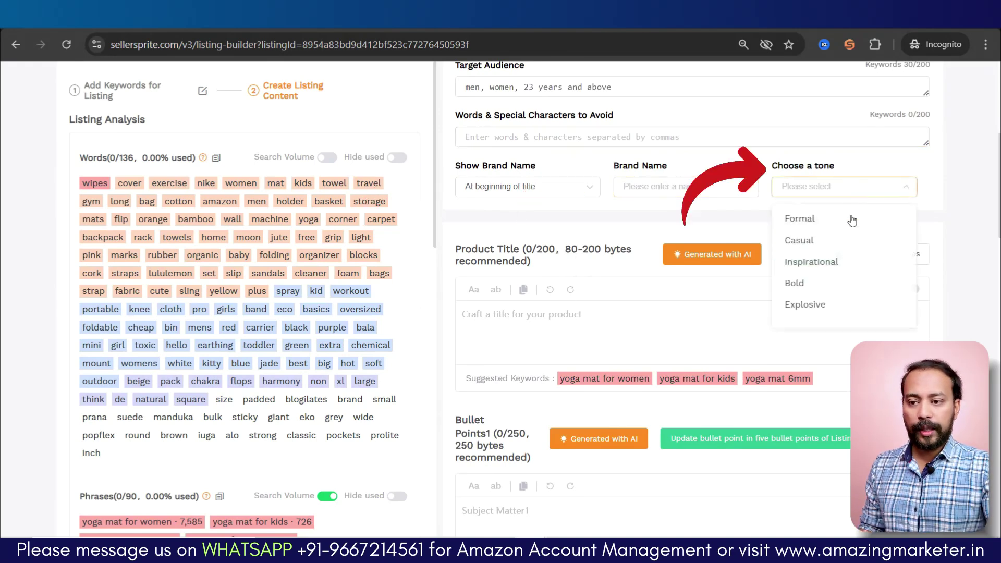
left_click(740, 236)
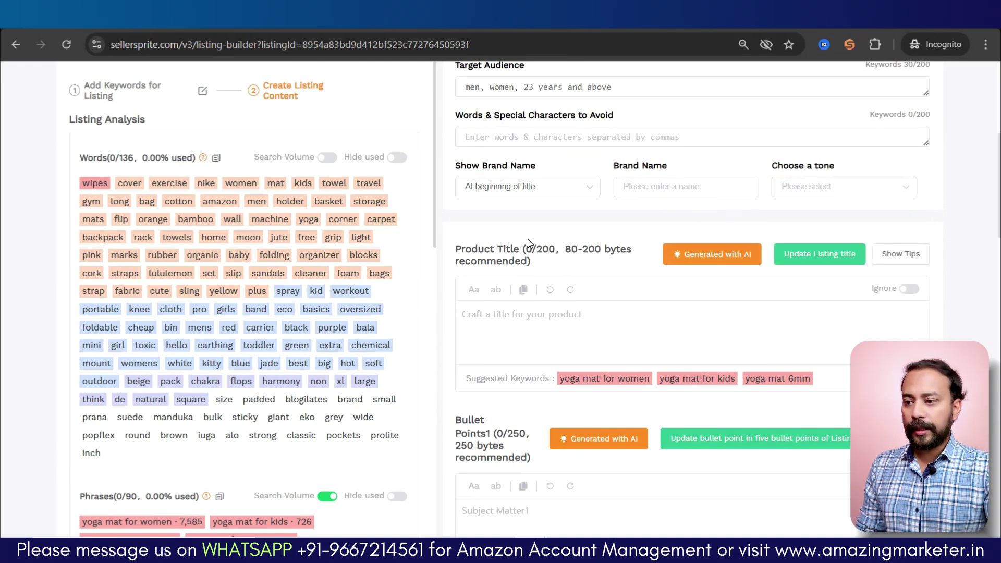
- Generate the product title with AI and check which keywords and phrases it uses in the listing analysis
left_click(715, 266)
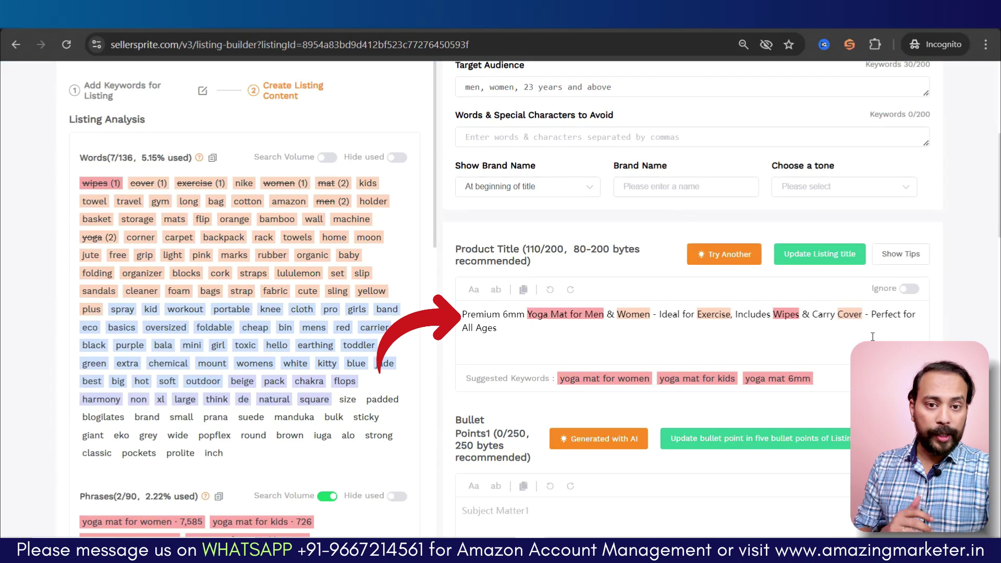
scroll(650, 334, "down", 3)
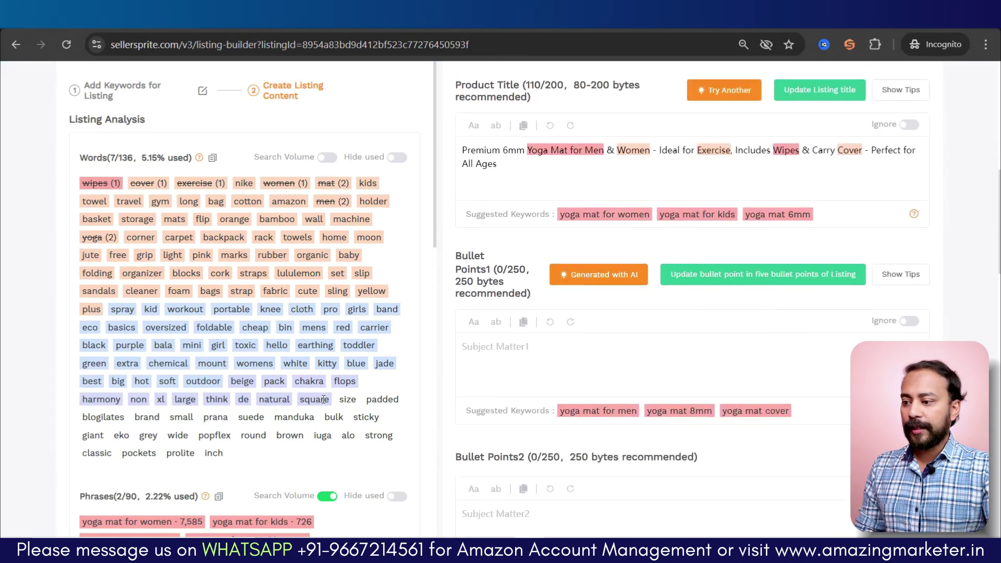
scroll(294, 392, "down", 3)
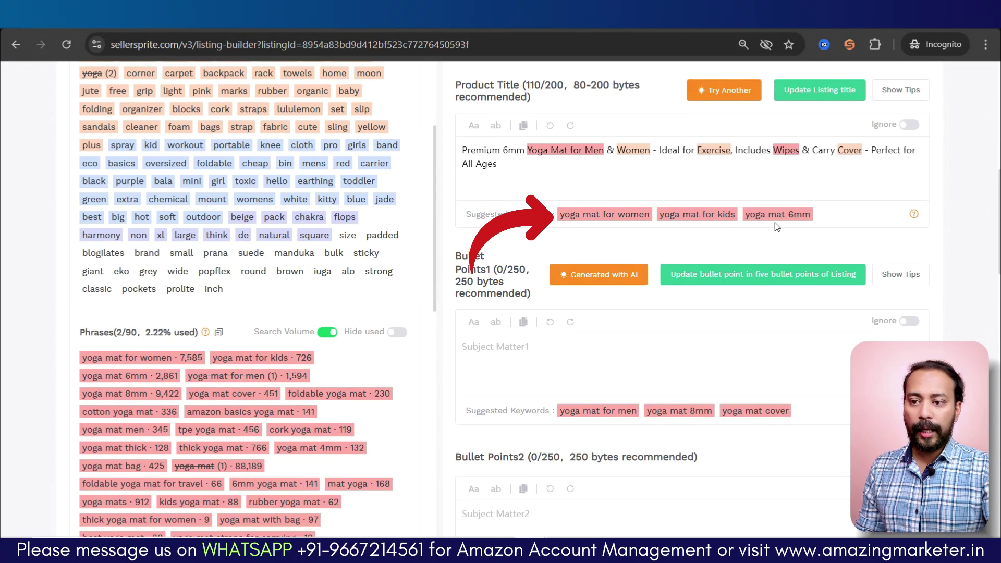
scroll(354, 298, "down", 3)
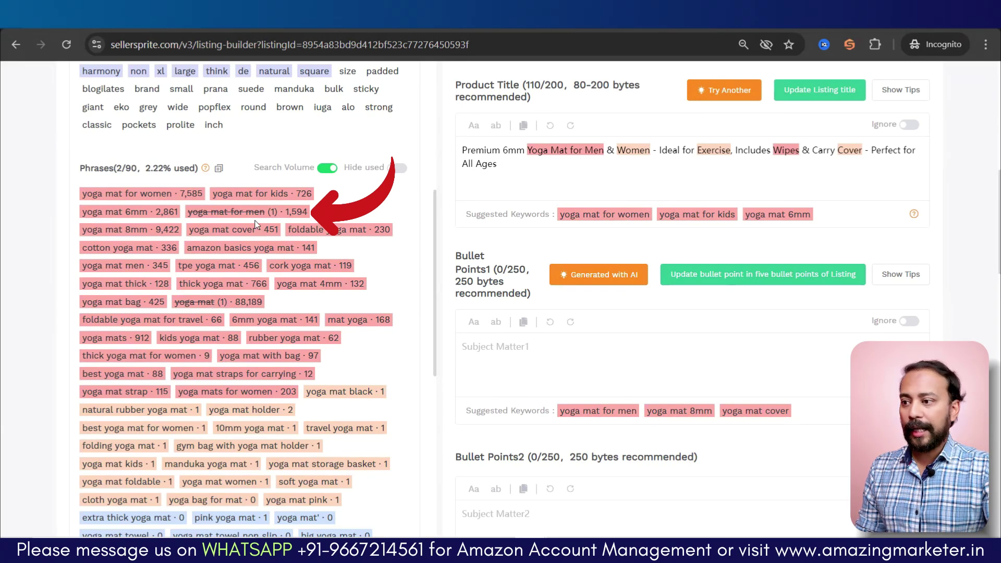
- Try hiding the used phrases and show them again, and turn off the Search Volume display for the phrases
left_click(396, 168)
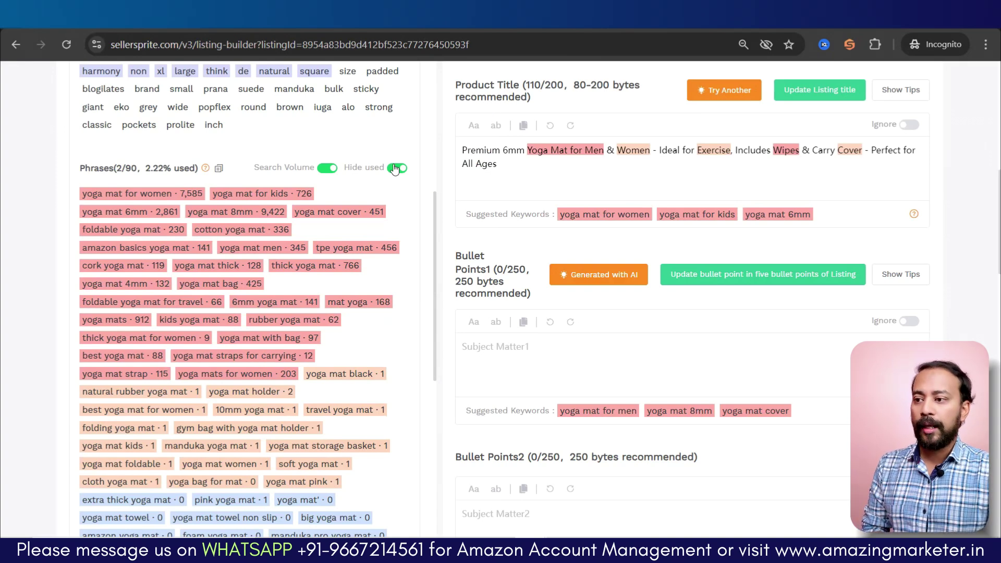
left_click(396, 168)
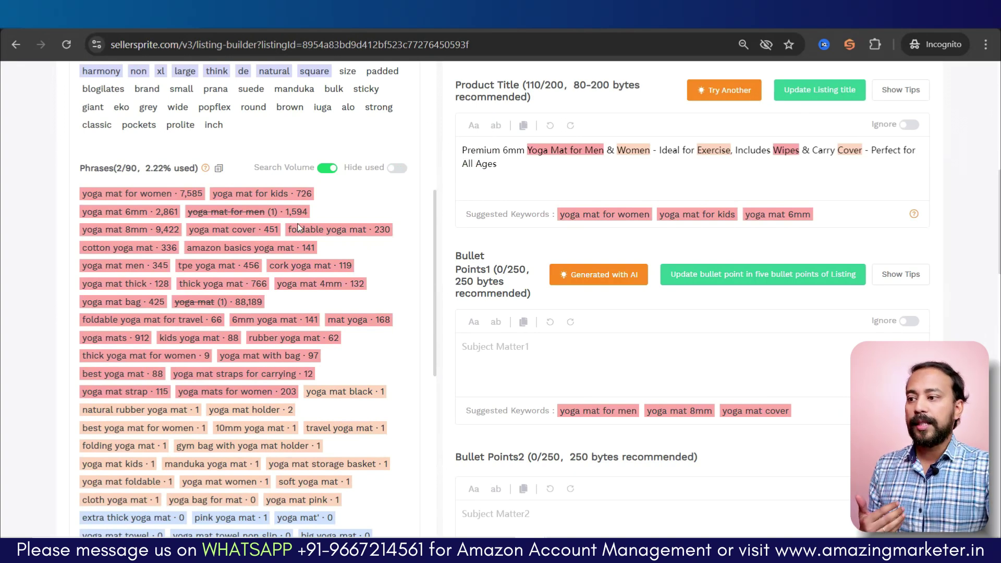
left_click(328, 168)
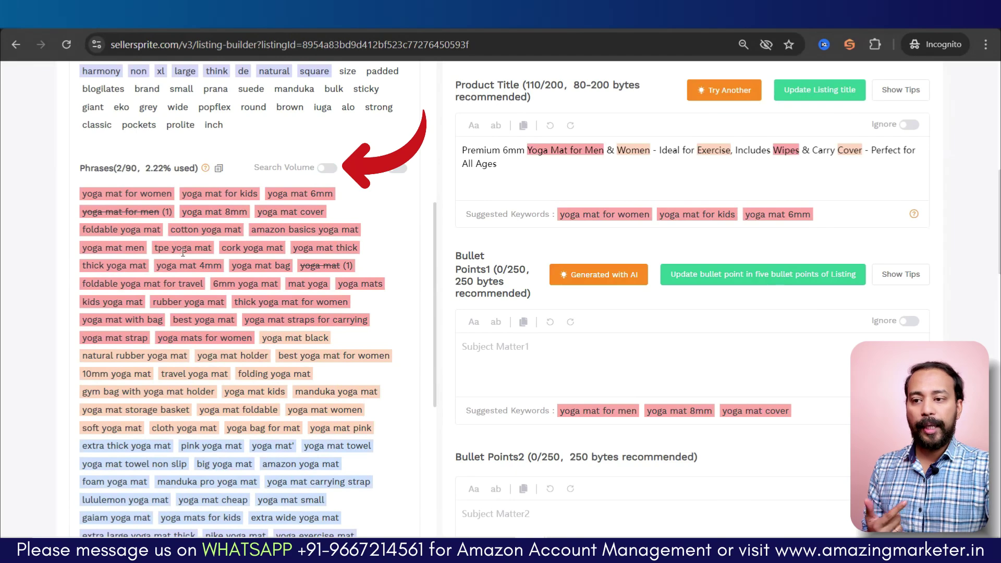
- Compare the generated product title with the used words and phrases in the listing analysis
scroll(183, 253, "up", 5)
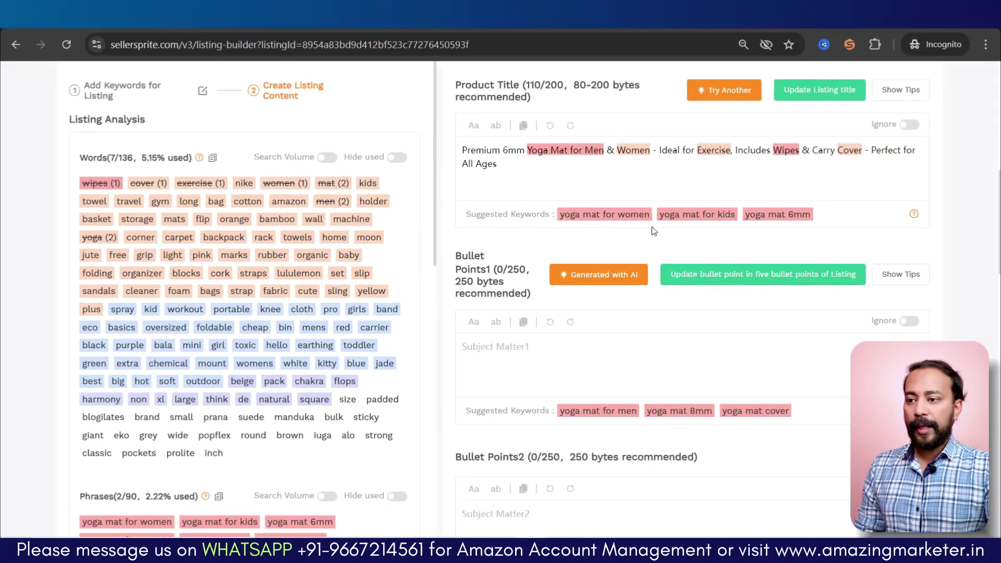
scroll(623, 180, "up", 2)
scroll(624, 181, "up", 2)
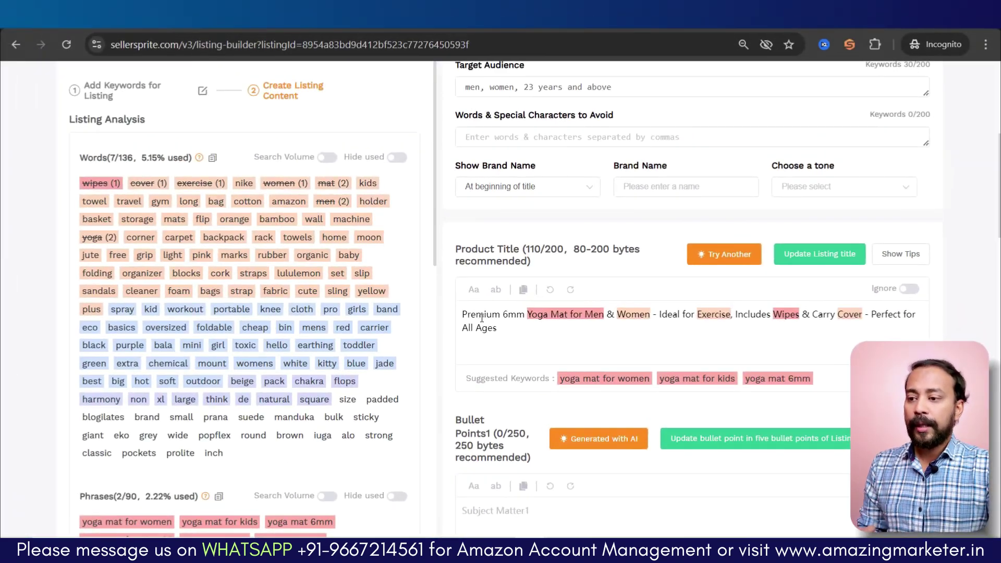
double_click(494, 313)
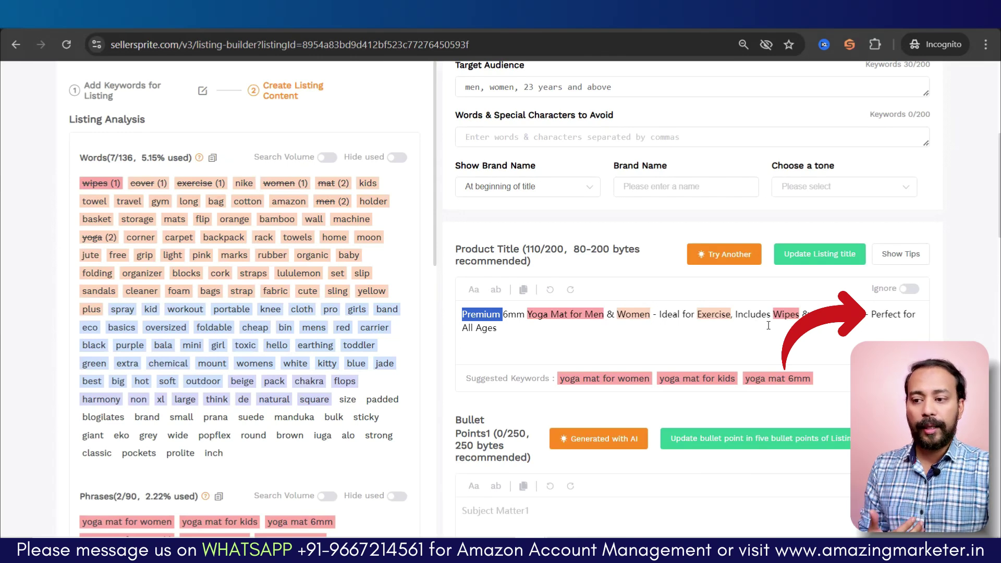
- Generate the bullet points with AI and check which words and phrases they use in the listing analysis
scroll(768, 326, "down", 3)
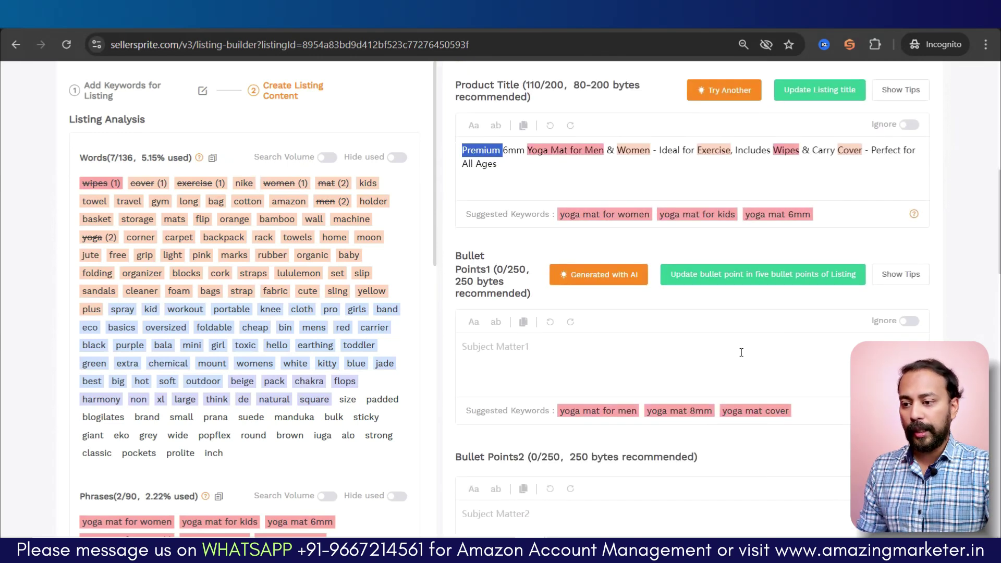
left_click(608, 275)
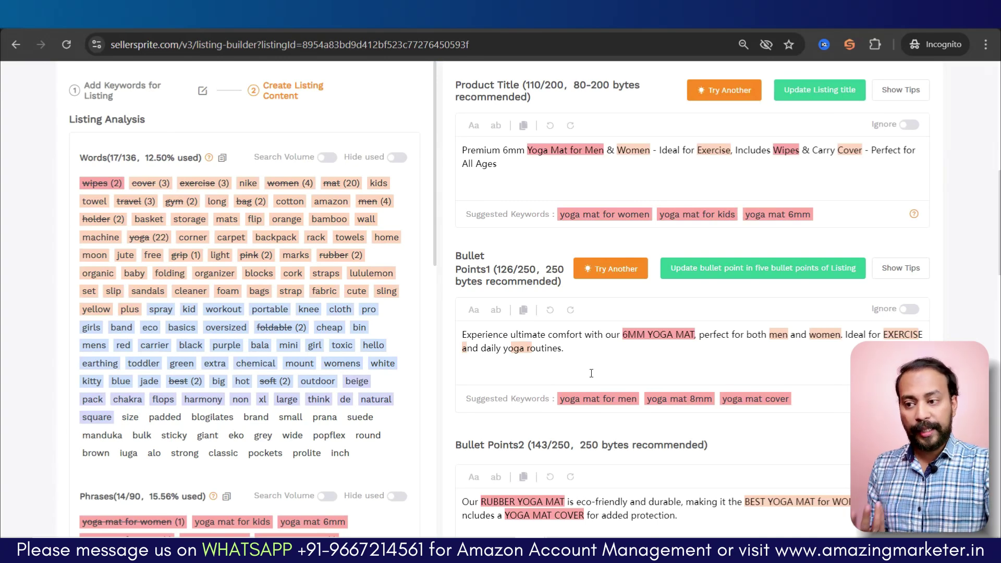
scroll(592, 374, "down", 3)
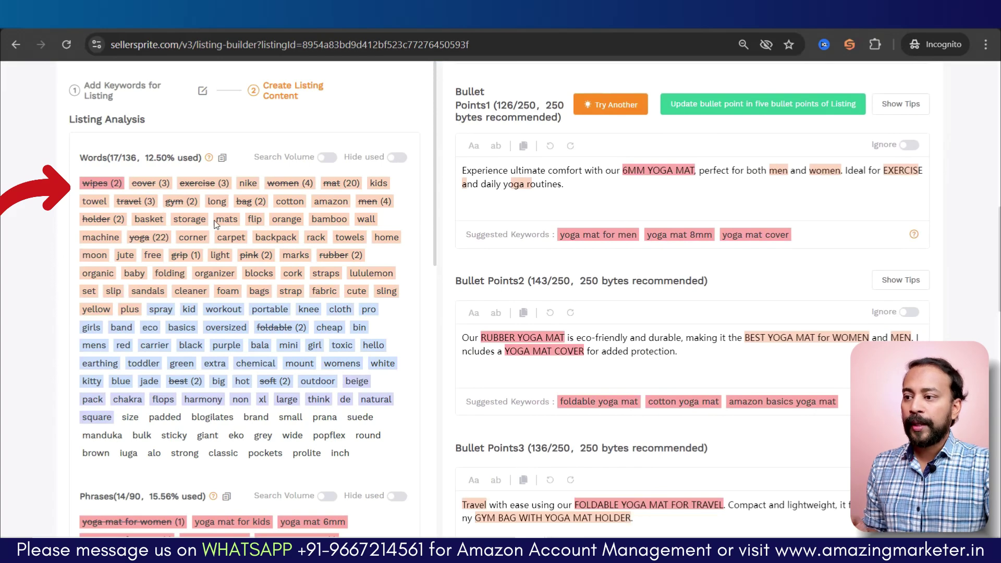
scroll(233, 267, "down", 3)
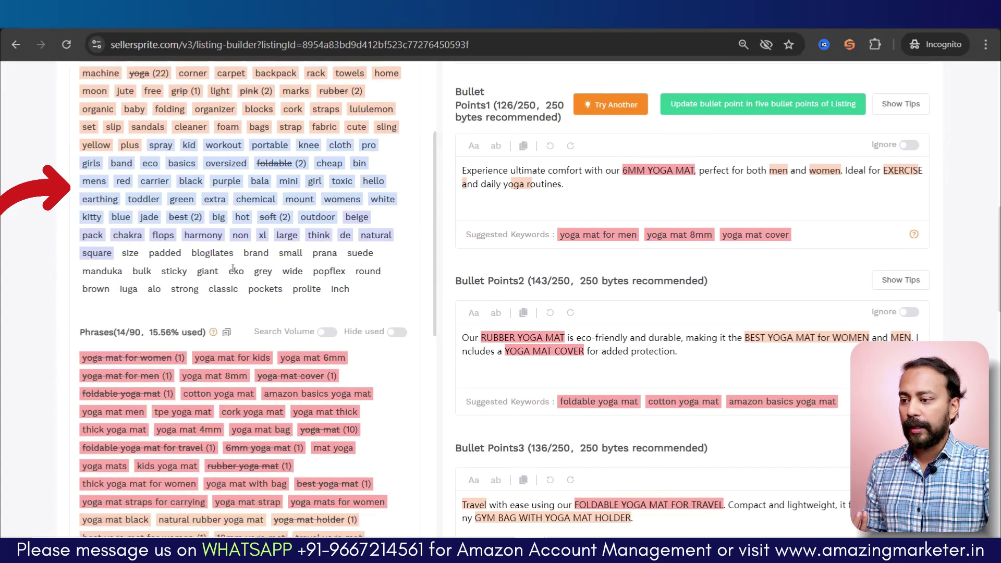
scroll(234, 267, "down", 3)
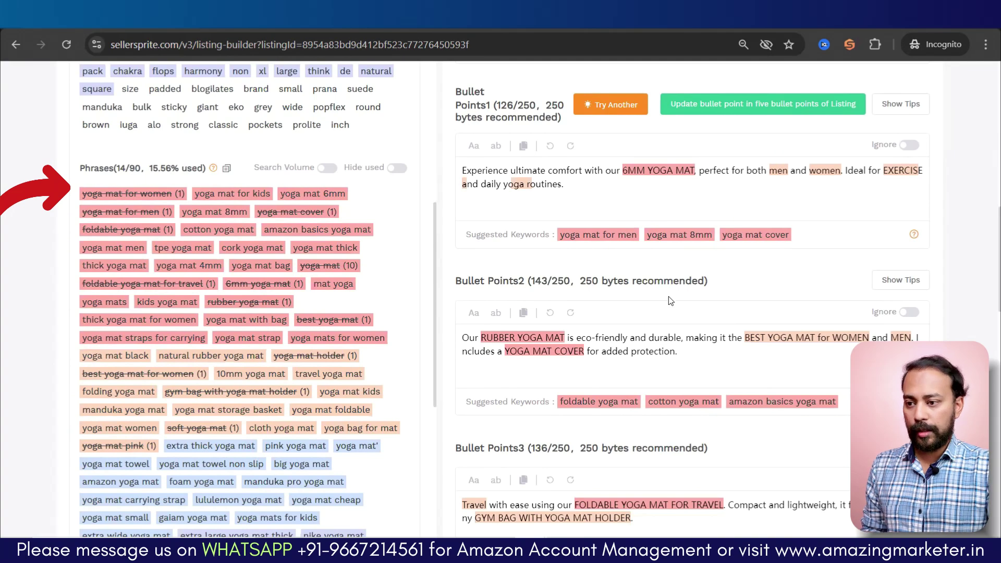
- Read through generated bullet points 2 to 5 and their highlighted keywords
scroll(671, 303, "up", 1)
scroll(671, 302, "down", 1)
scroll(659, 315, "down", 3)
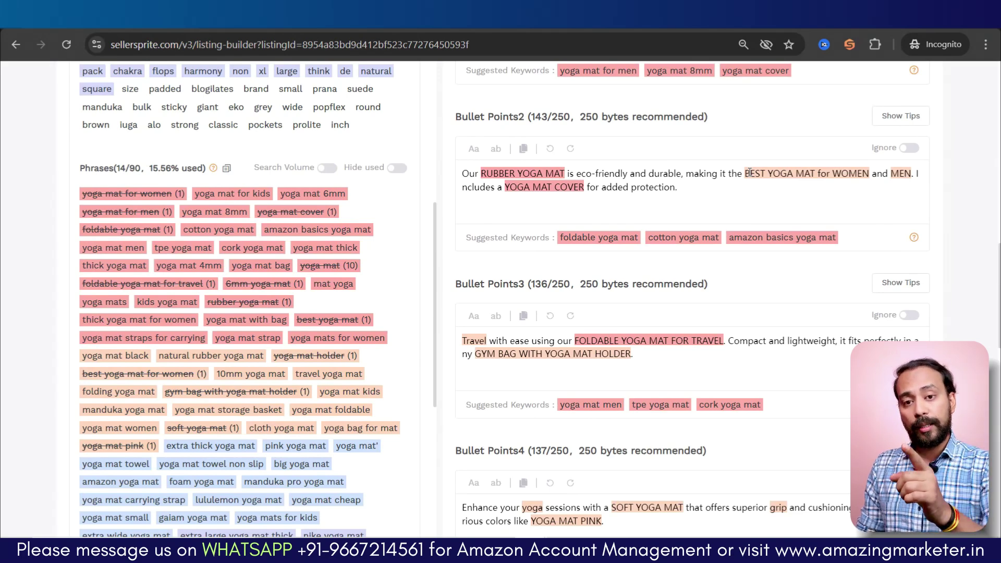
scroll(729, 230, "down", 6)
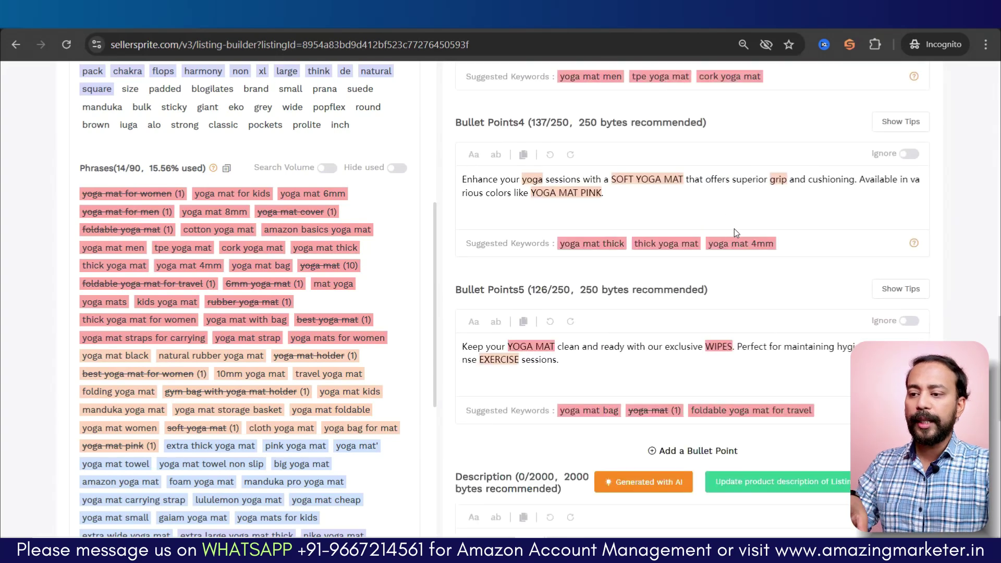
- Generate the product description with AI, get suggestions for the search terms, and look over the description text
scroll(735, 229, "down", 6)
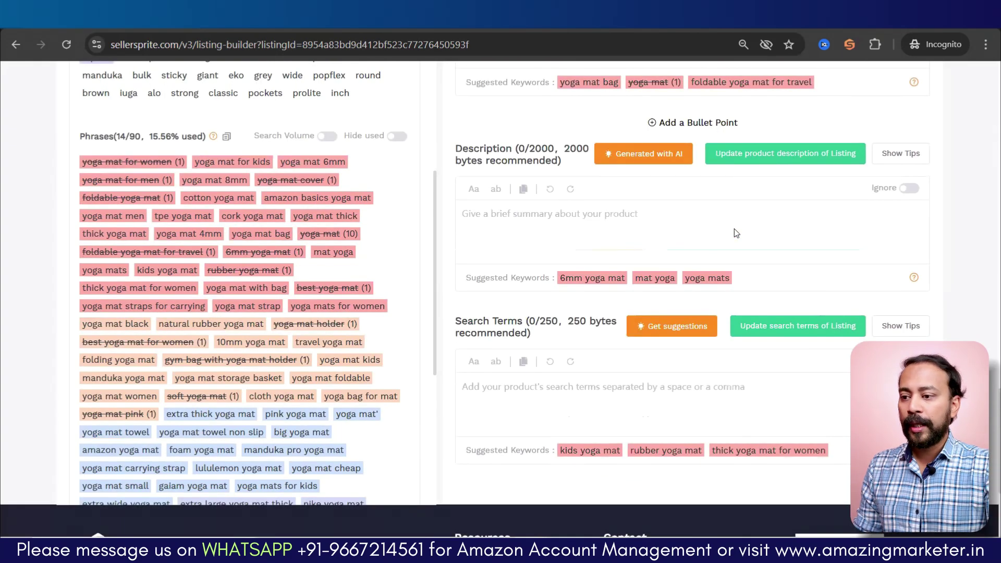
left_click(665, 151)
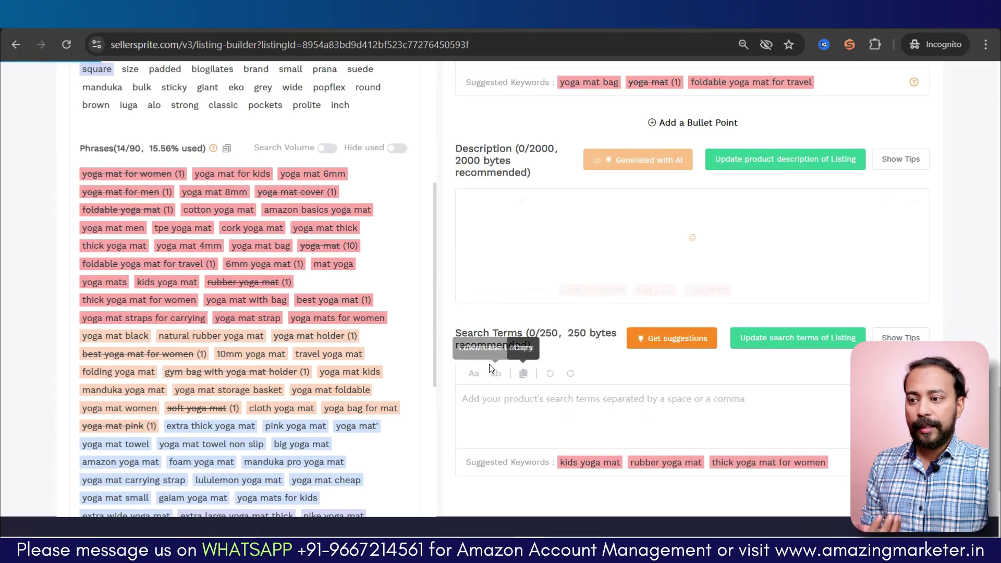
left_click(661, 338)
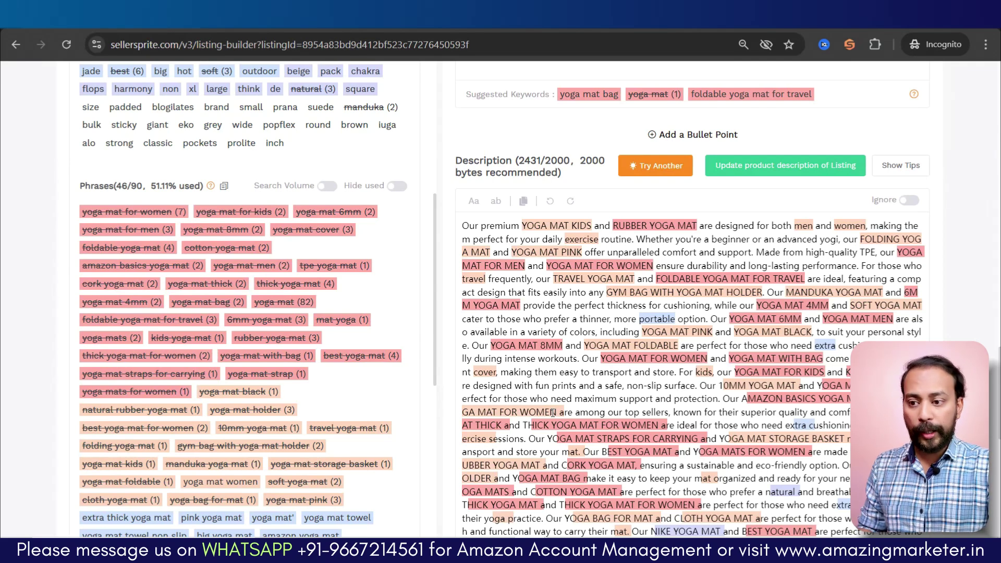
scroll(553, 413, "down", 3)
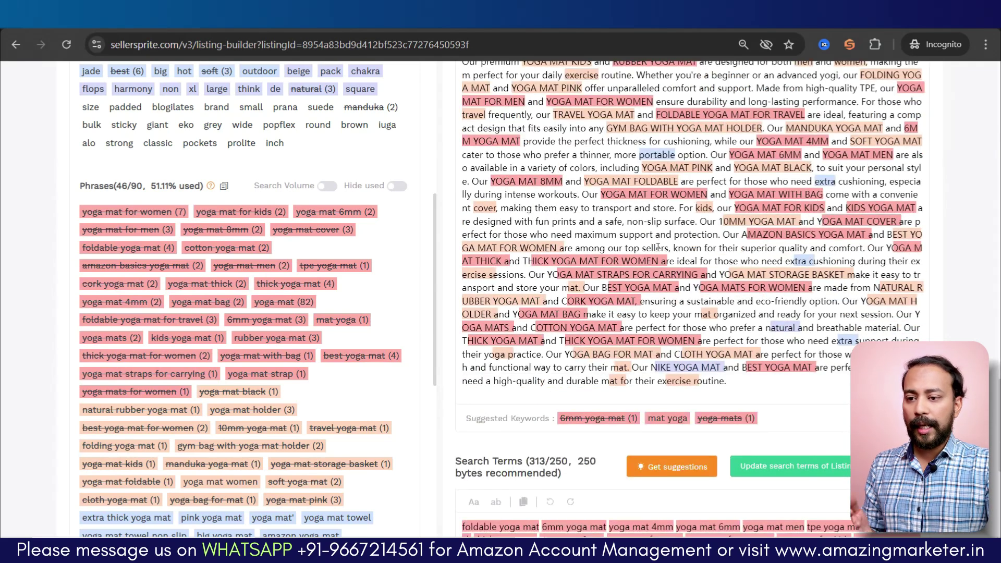
- Generate another version of the product title with AI and review the same option for the bullet points
scroll(700, 363, "up", 3)
scroll(699, 366, "up", 15)
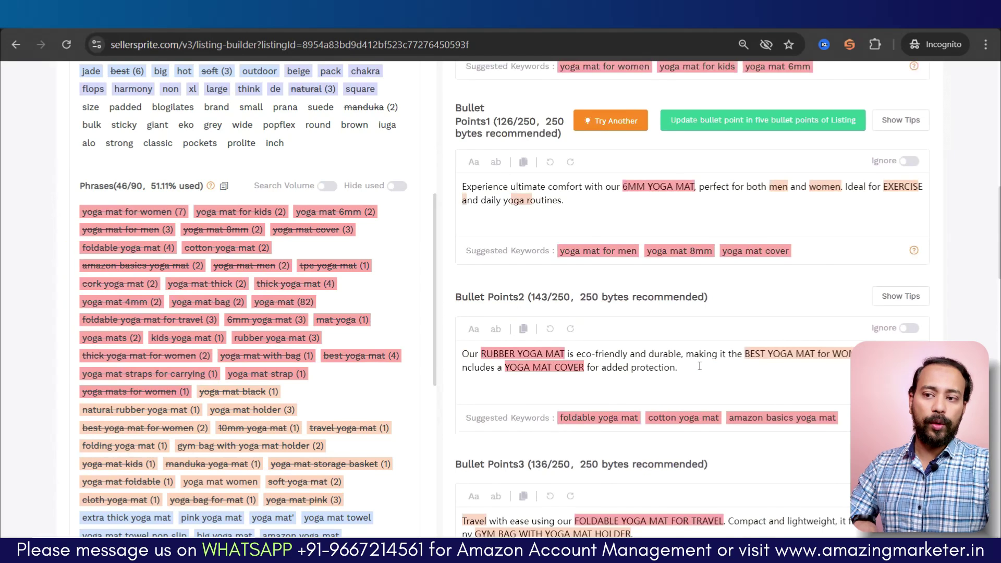
scroll(699, 365, "up", 3)
scroll(704, 371, "down", 10)
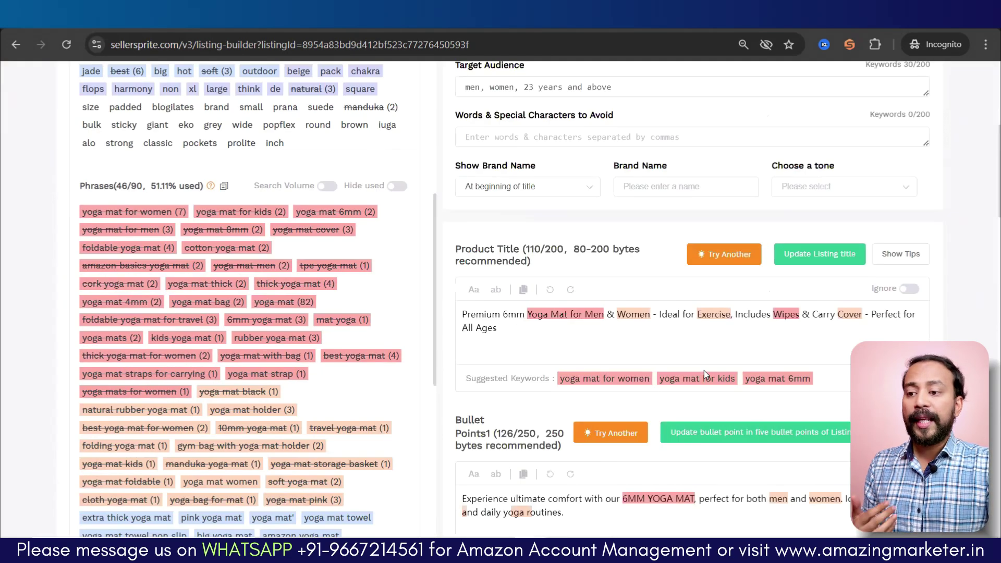
scroll(703, 387, "up", 6)
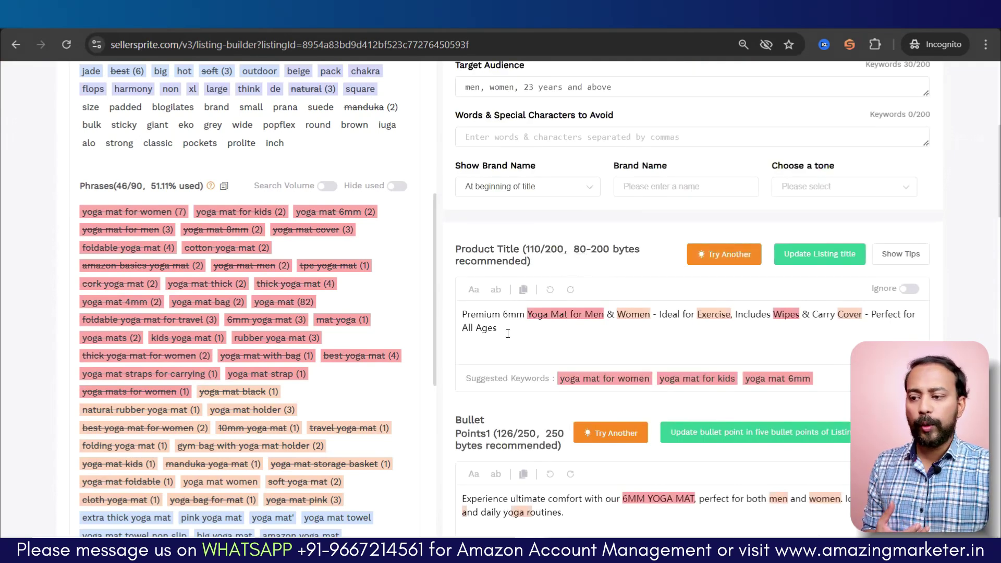
left_click(724, 256)
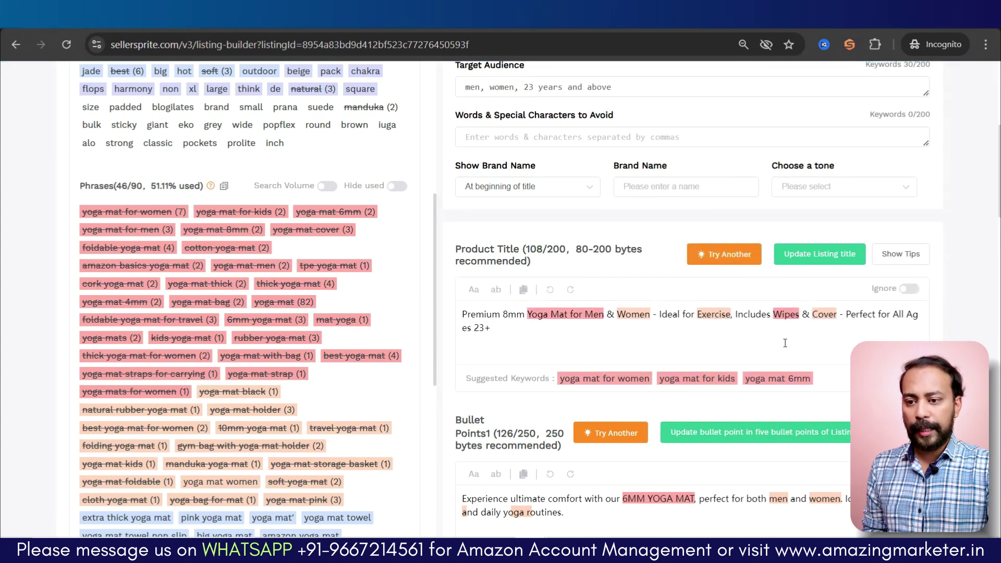
scroll(788, 342, "down", 3)
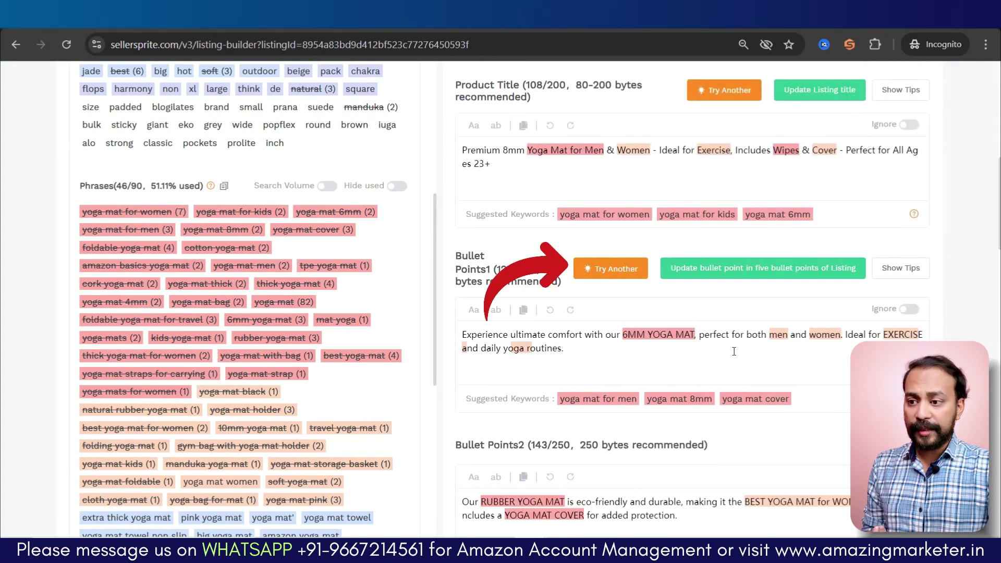
left_click(624, 269)
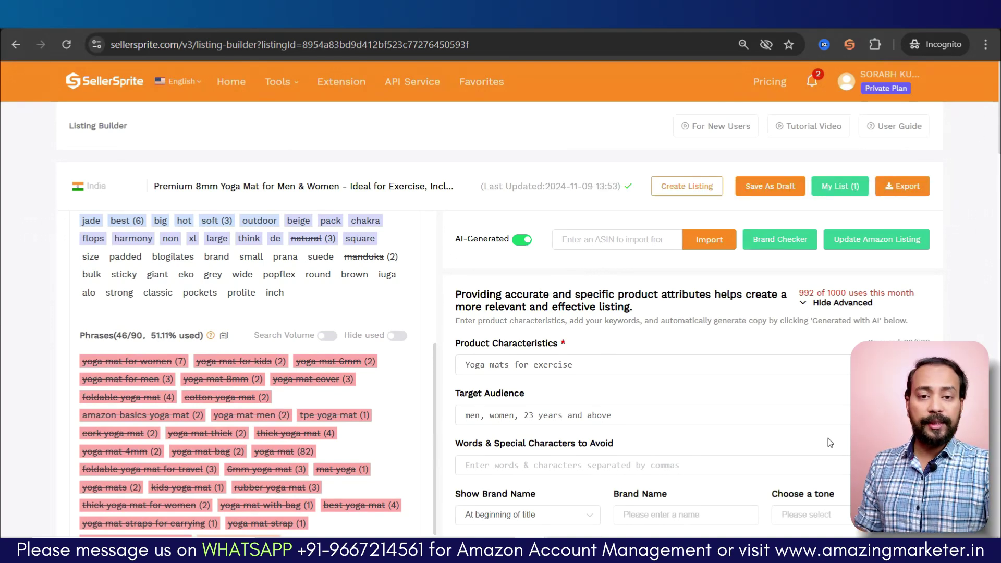
left_click(845, 188)
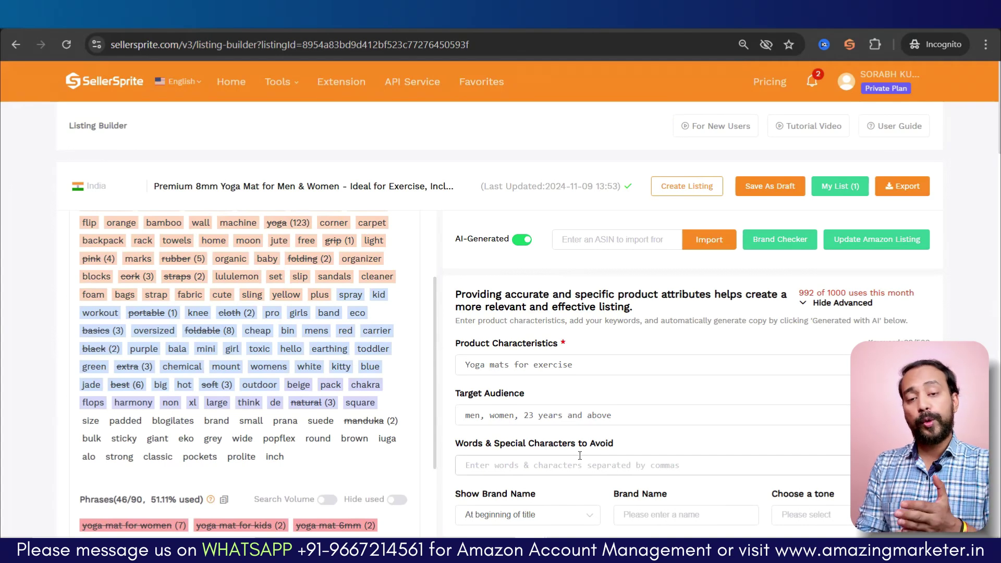
- Switch to Amazon India and open the Lifelong EVA 4mm yoga mat product page from the yoga mat search results
left_click(16, 44)
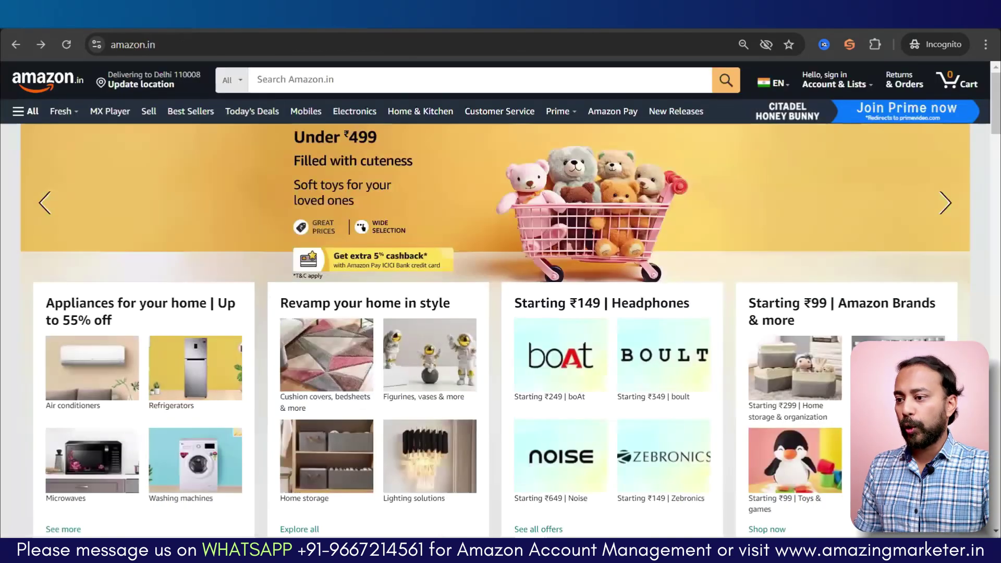
left_click(41, 44)
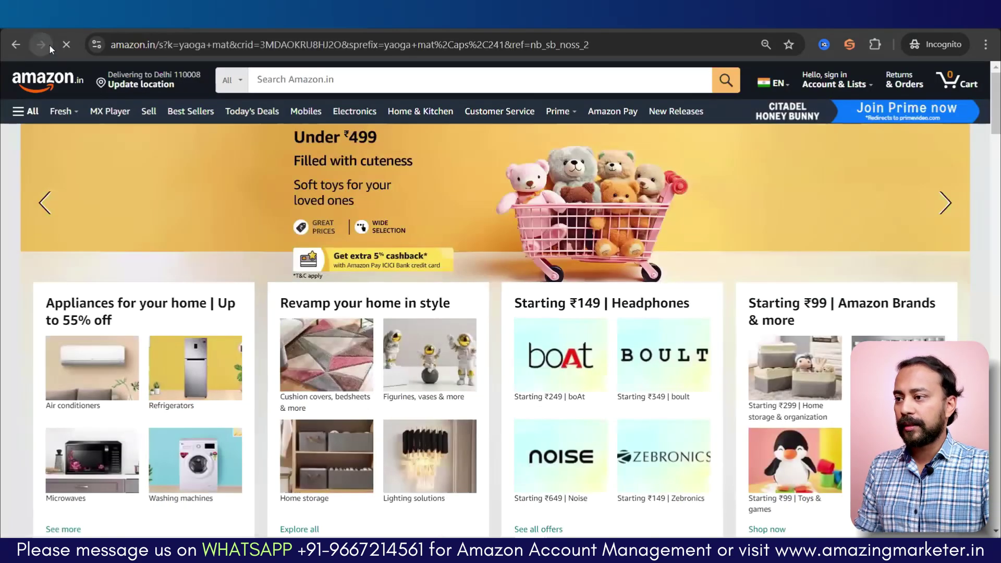
scroll(427, 423, "down", 3)
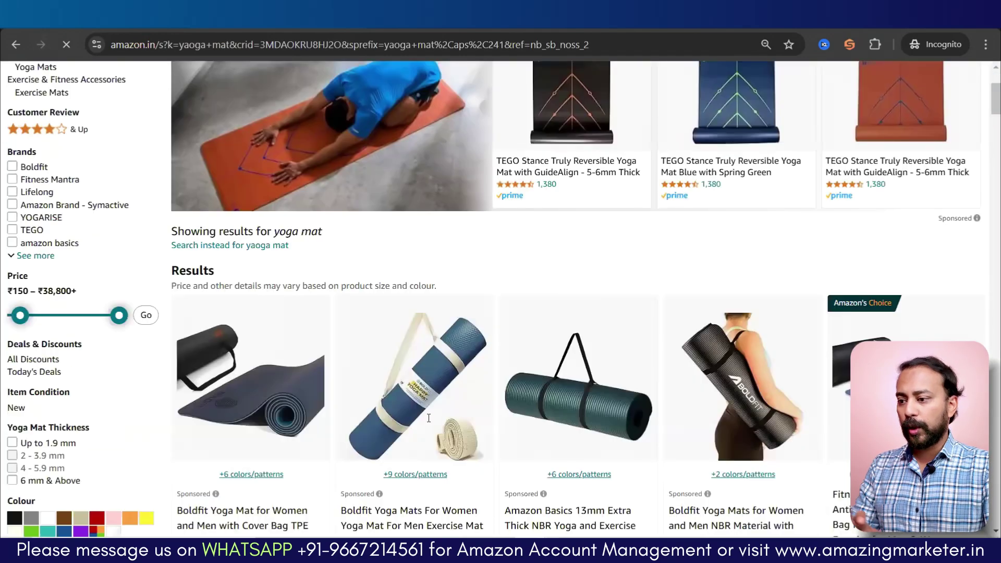
scroll(529, 236, "down", 10)
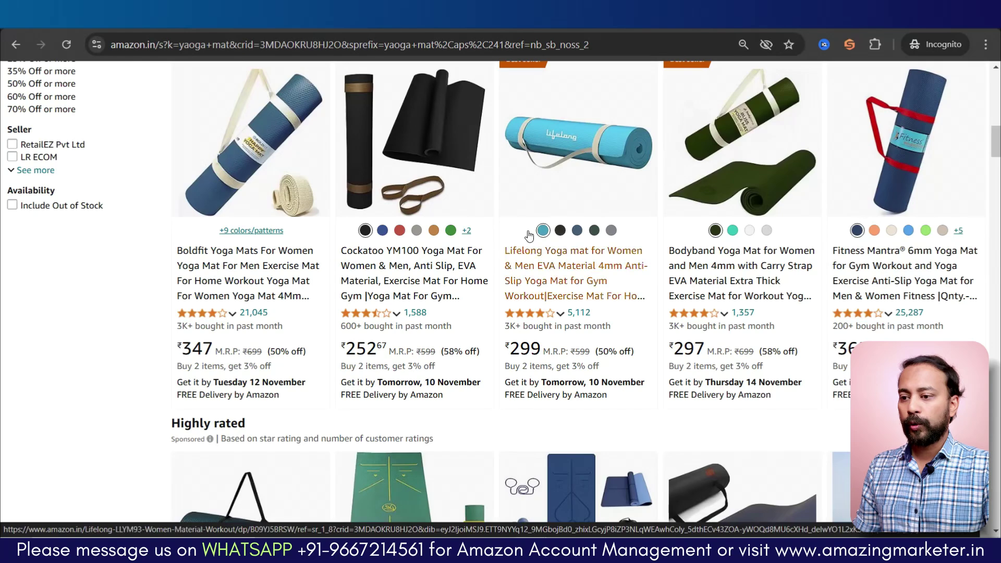
left_click(566, 264)
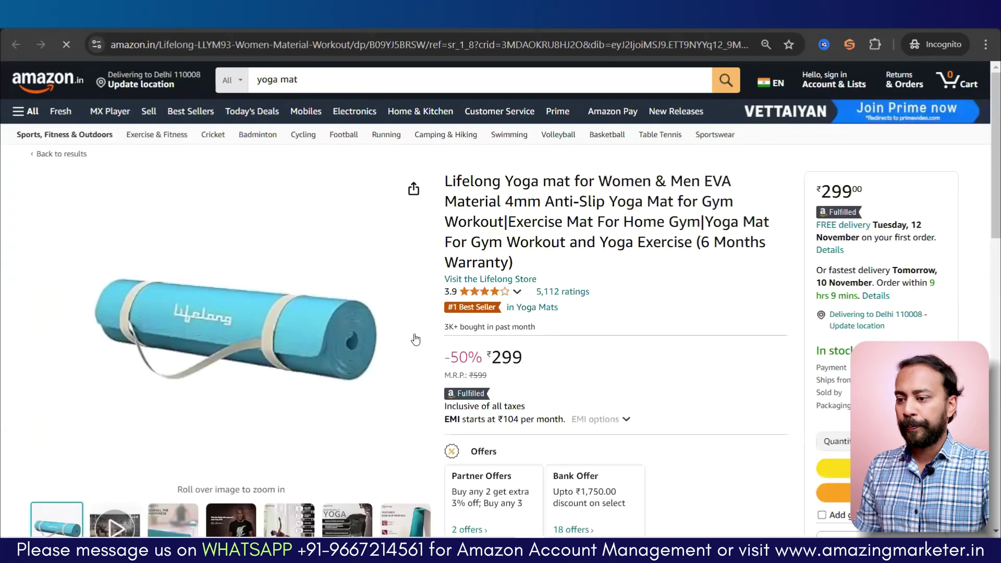
scroll(416, 344, "down", 6)
scroll(607, 427, "up", 6)
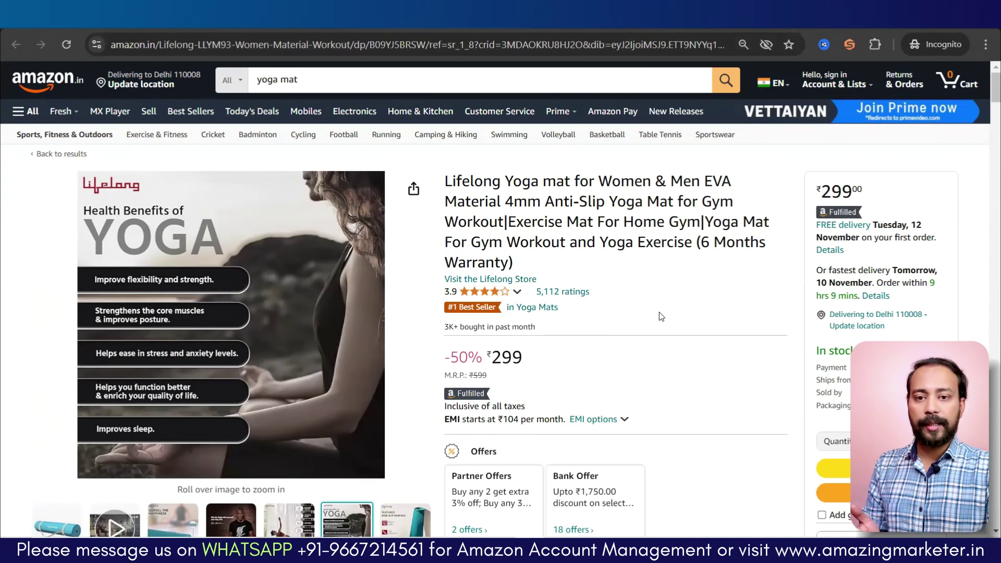
- Copy the ASIN B09YJ5BRSW from the product's web address and import it into a new SellerSprite Listing Builder draft
mouse_move(361, 208)
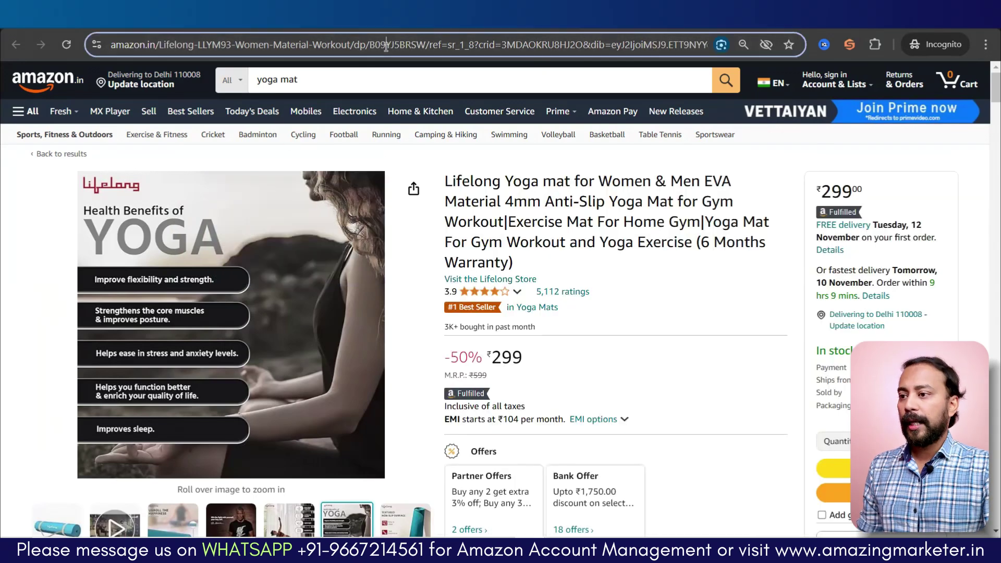
double_click(452, 44)
key("ctrl+c")
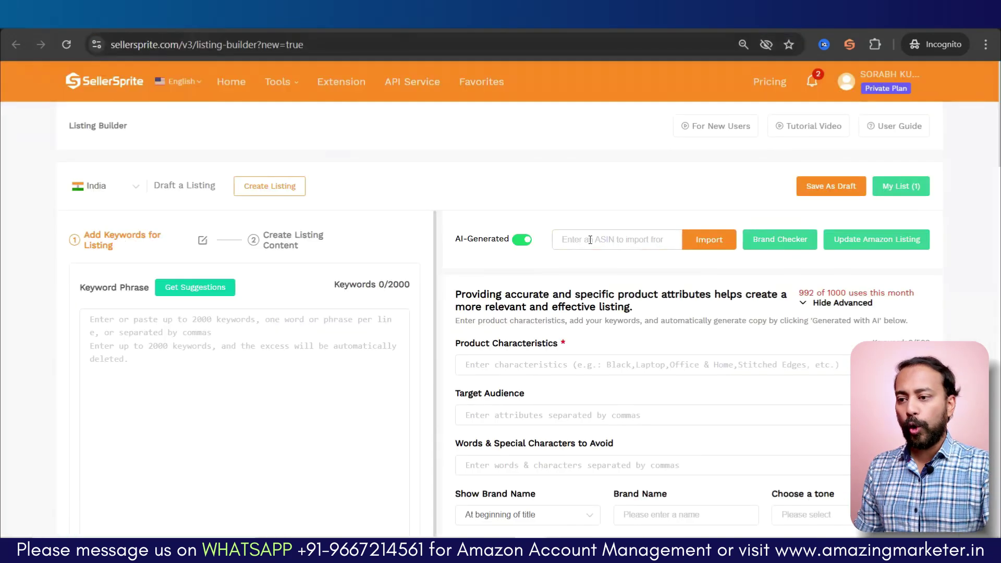
left_click(592, 240)
key("ctrl+v")
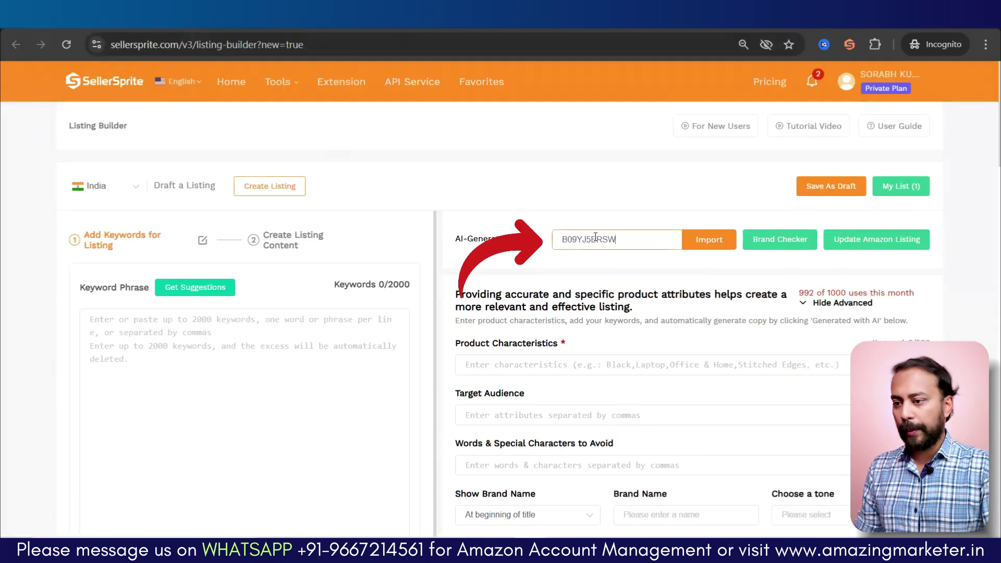
left_click(688, 249)
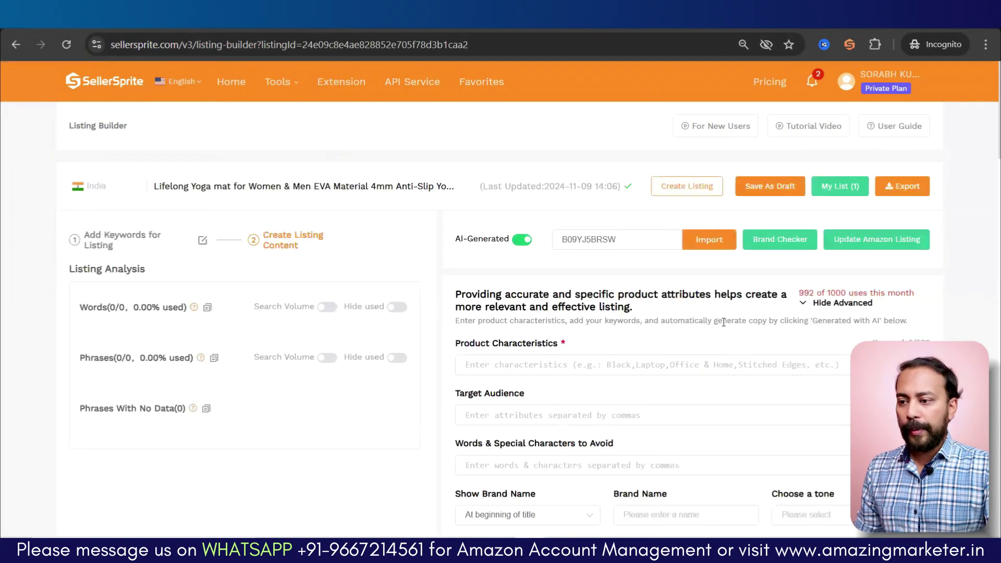
- Review the imported product title, bullet points and description section of the Lifelong yoga mat listing
scroll(744, 308, "down", 3)
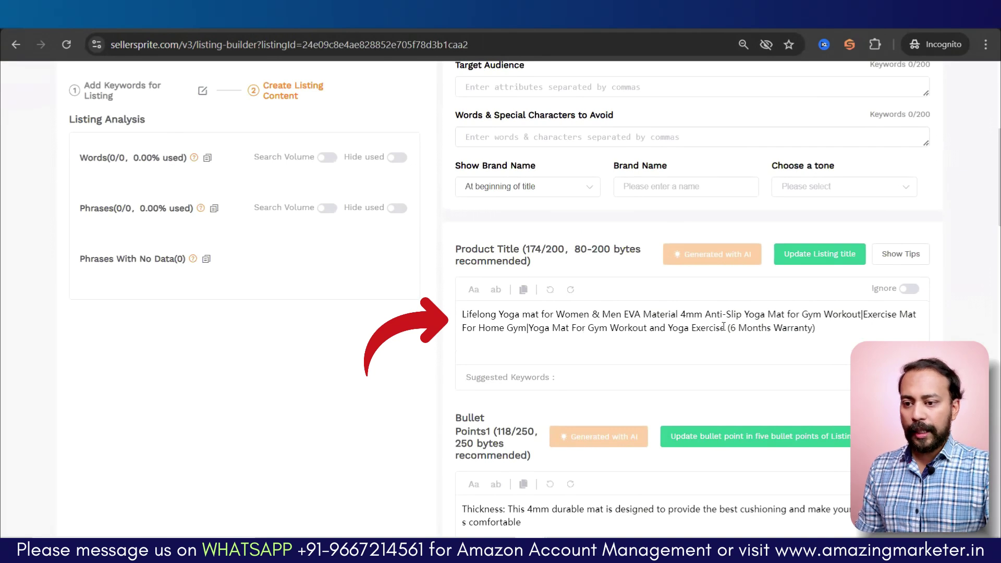
scroll(582, 365, "down", 6)
scroll(582, 379, "down", 3)
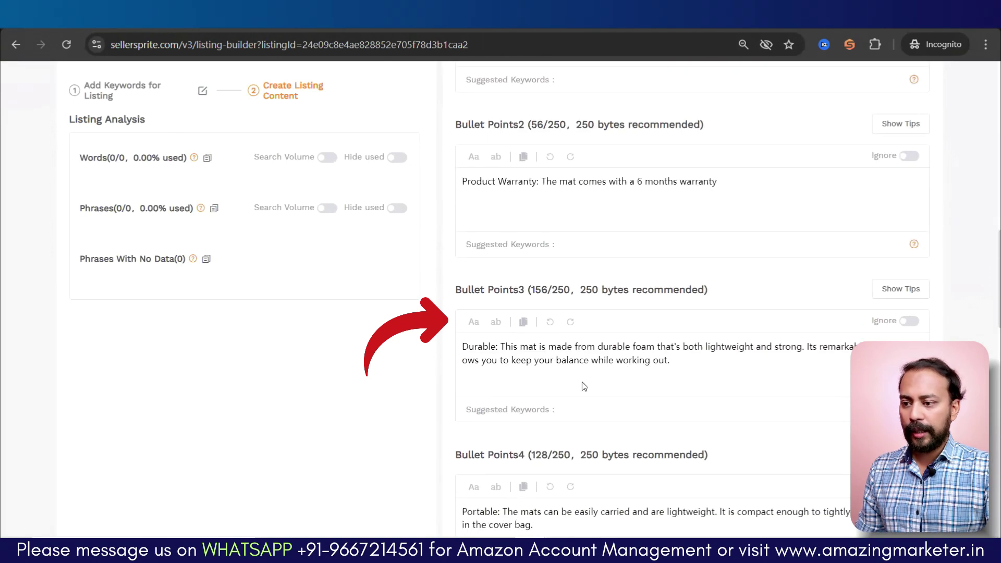
scroll(582, 382, "down", 6)
scroll(634, 338, "down", 3)
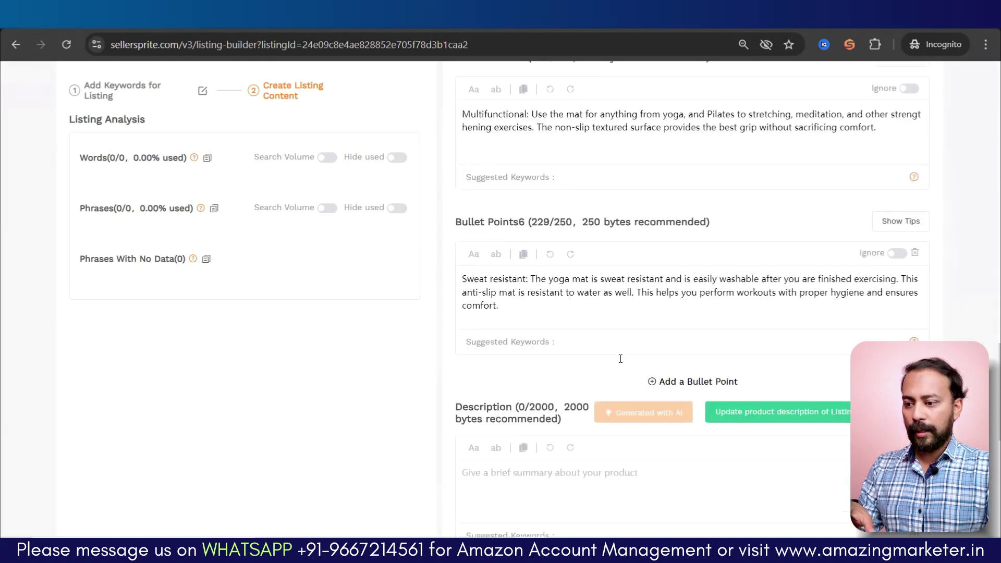
scroll(616, 389, "down", 3)
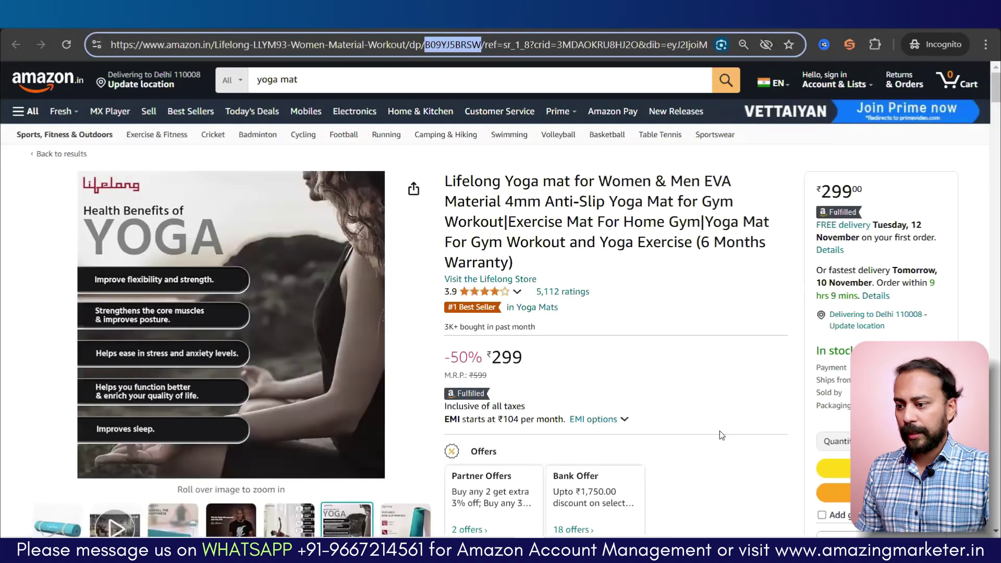
- Look through the Lifelong yoga mat's Amazon product page for its description content and return to the yoga mat search results
scroll(722, 437, "down", 10)
key("ctrl+a")
scroll(722, 438, "down", 20)
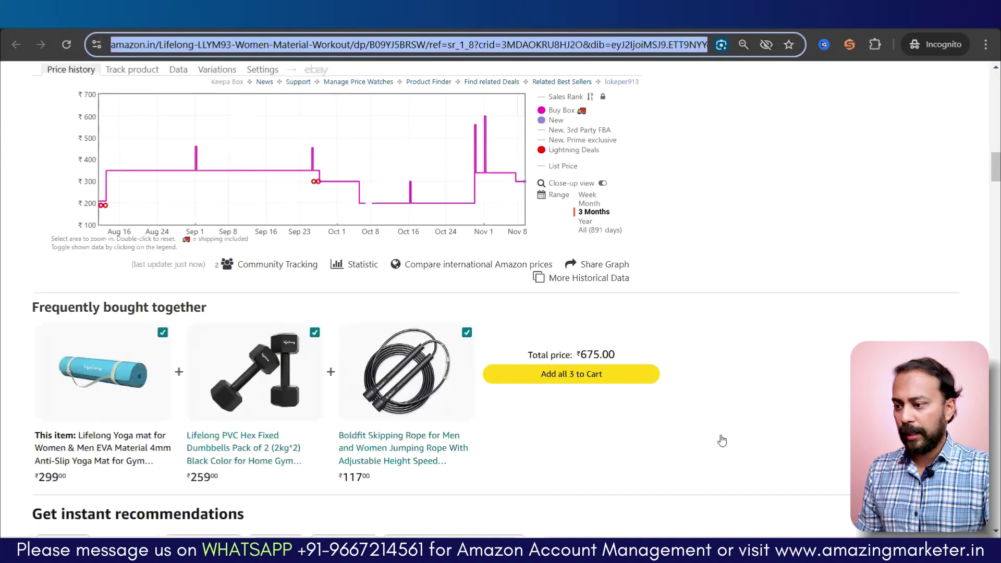
scroll(721, 441, "down", 10)
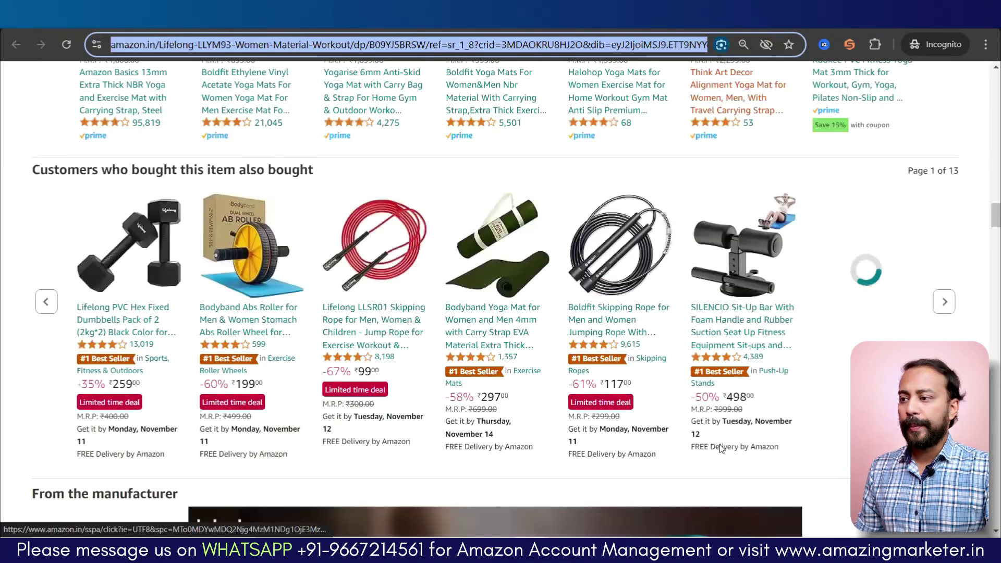
scroll(719, 447, "down", 15)
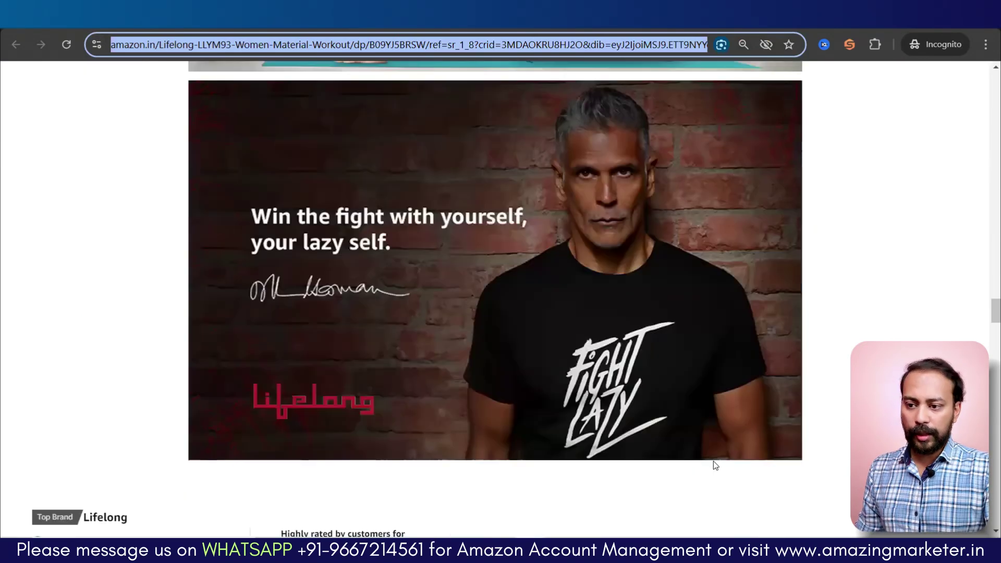
scroll(714, 465, "down", 15)
scroll(347, 277, "down", 4)
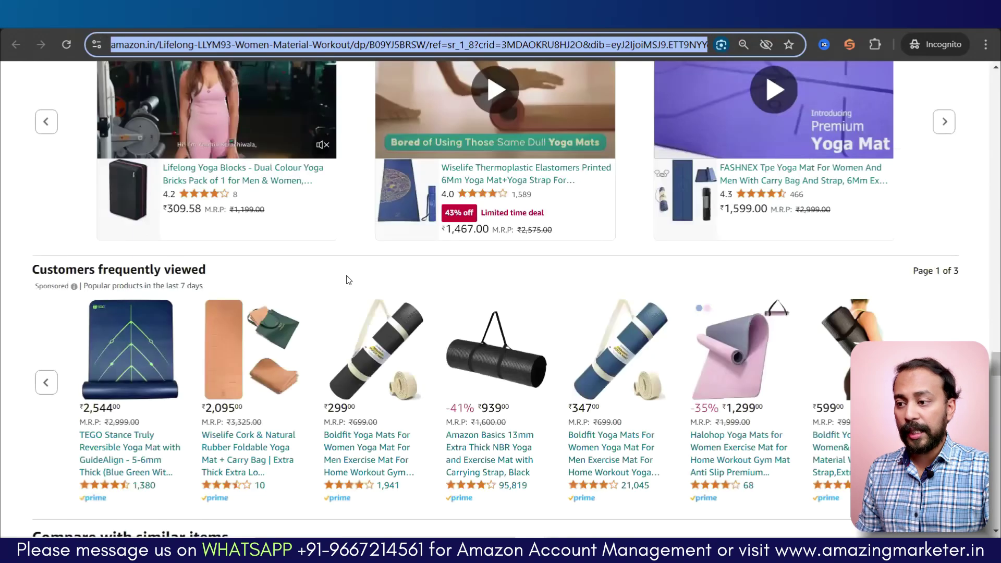
scroll(348, 277, "up", 10)
key("alt+Left")
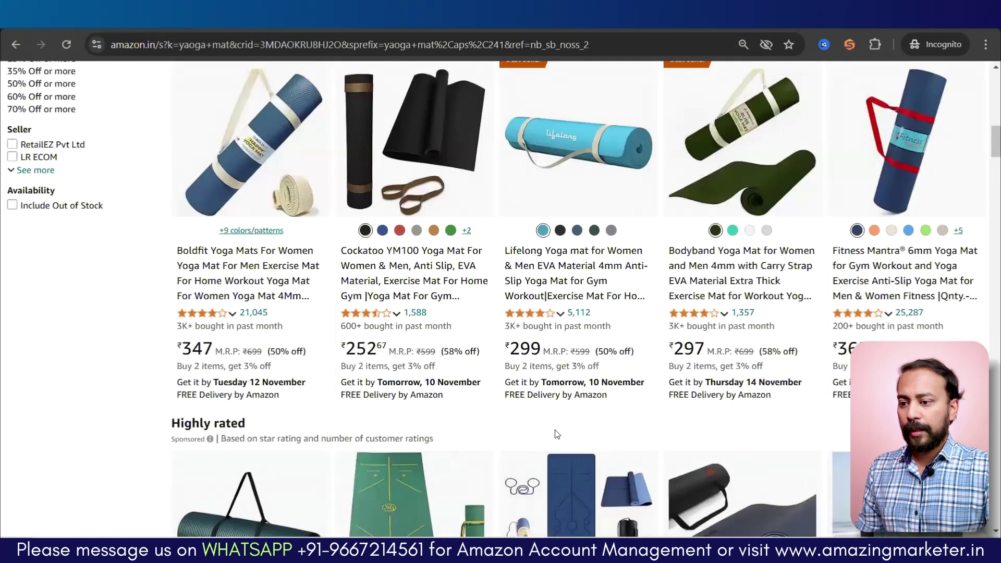
scroll(546, 450, "up", 3)
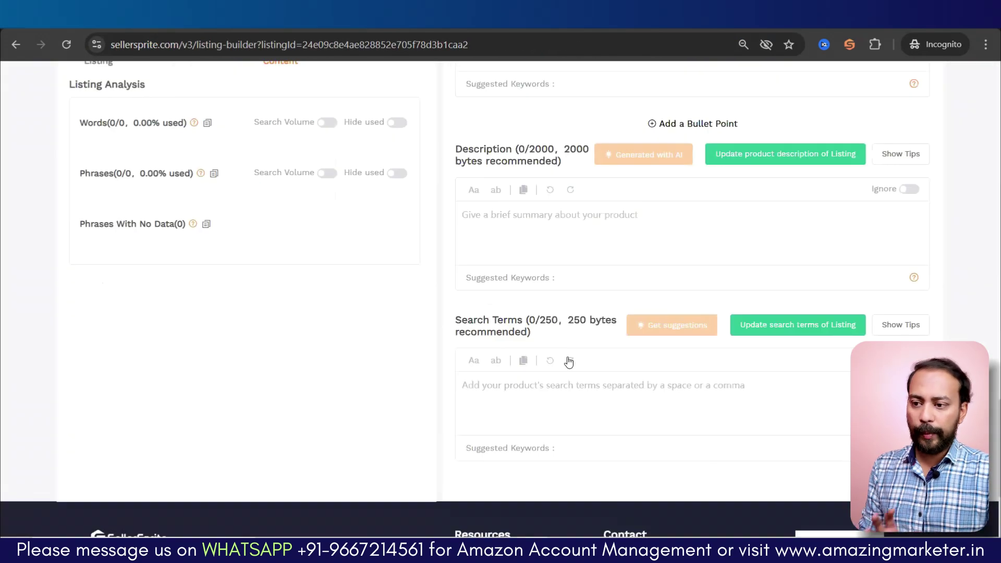
- Add the keywords from the saved Yoga Mats KWs folder to the imported Lifelong listing and review the word and phrase analysis
scroll(568, 362, "up", 3)
scroll(649, 396, "up", 3)
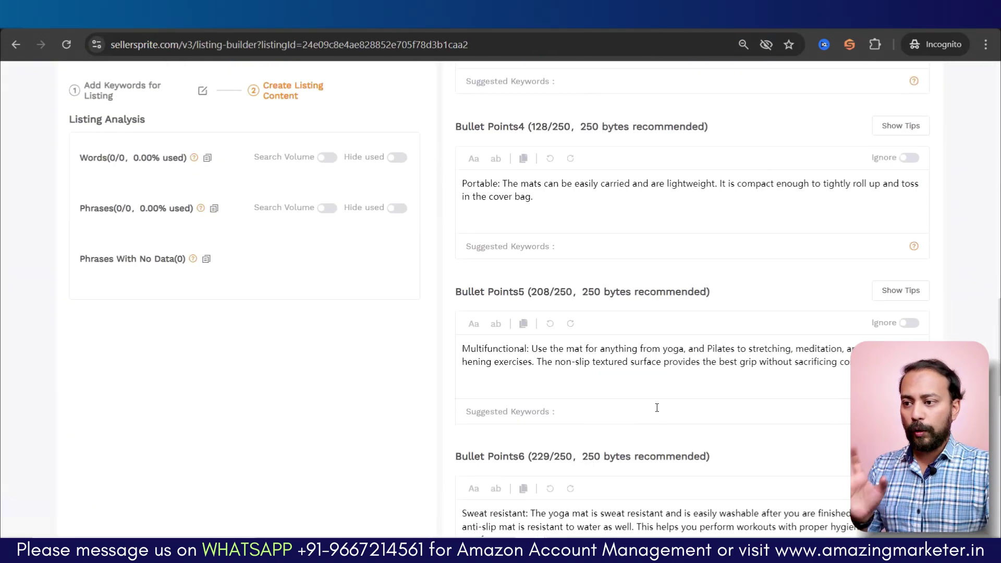
scroll(662, 424, "up", 6)
scroll(661, 423, "up", 12)
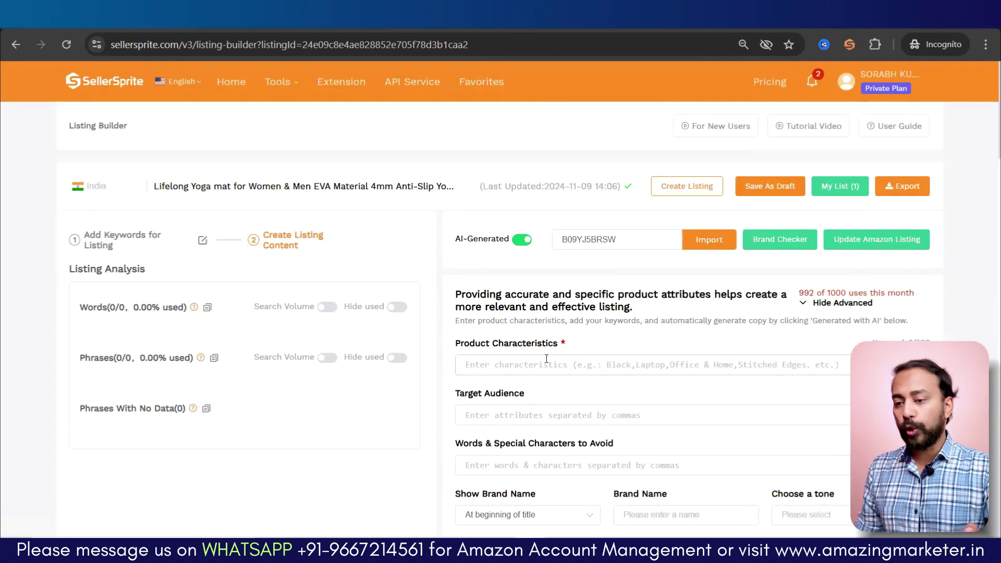
left_click(203, 241)
left_click(276, 397)
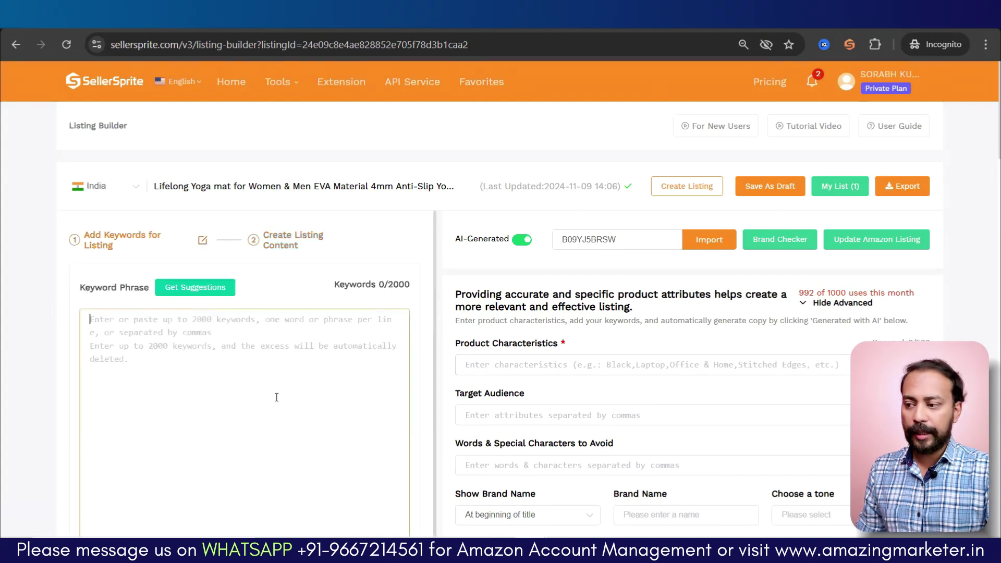
left_click(223, 294)
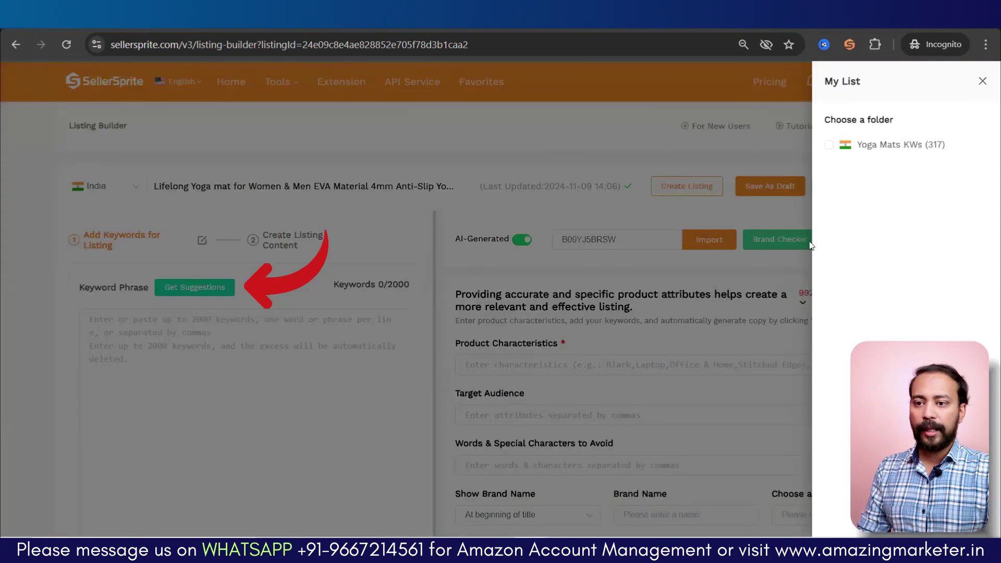
left_click(829, 146)
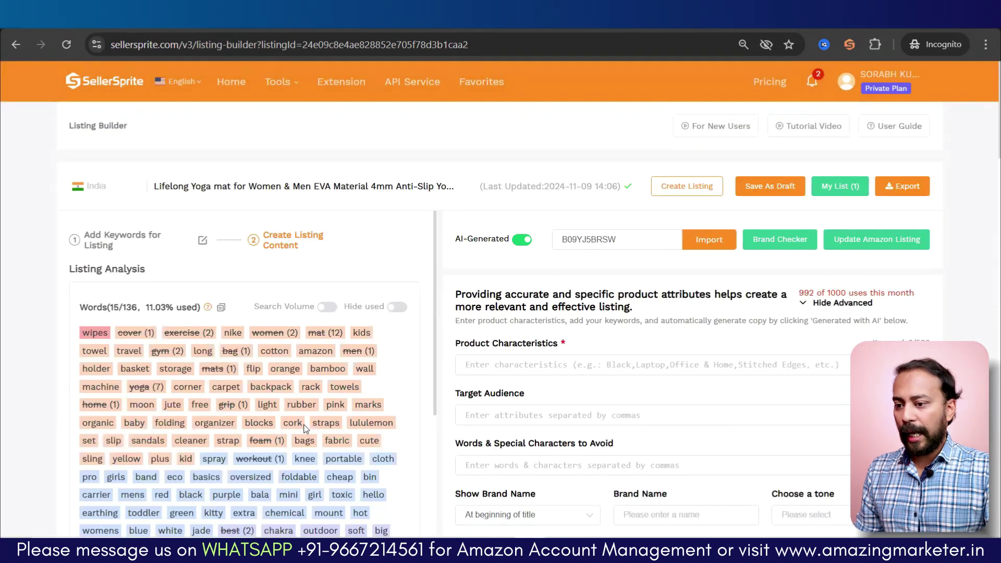
scroll(306, 428, "down", 10)
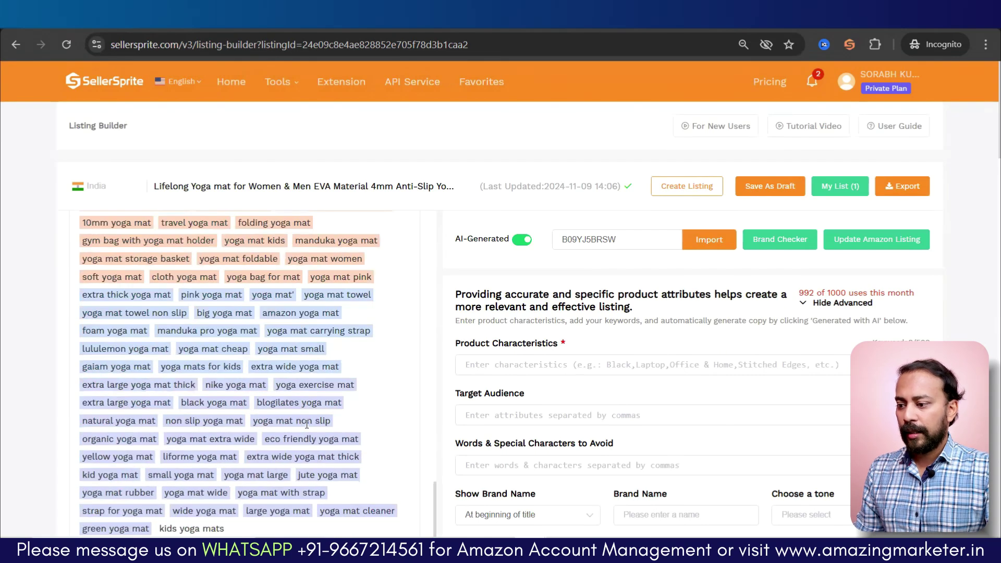
scroll(306, 424, "up", 10)
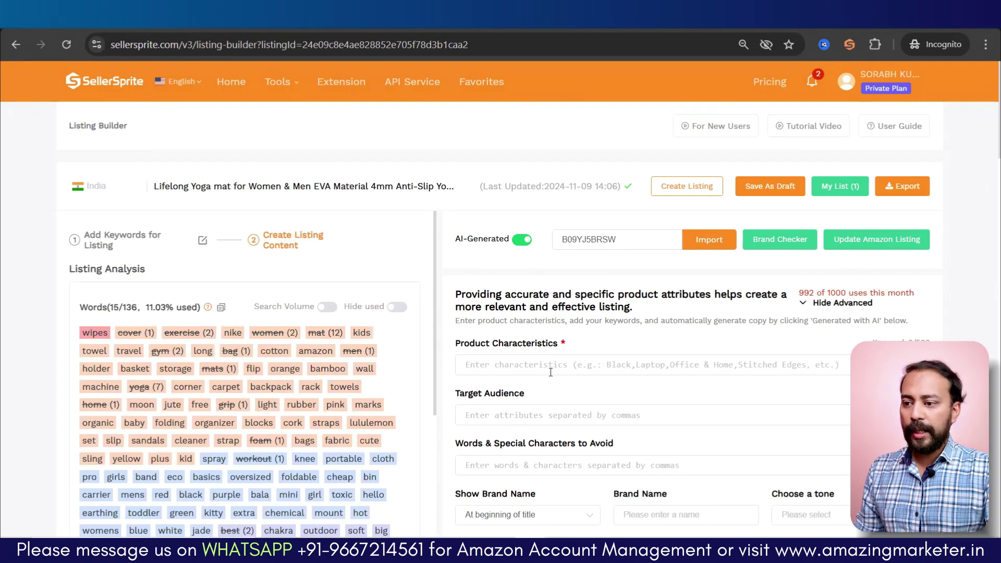
- Check the mat's features on the Lifelong Amazon page and enter "4mm, summer, winter" as the product characteristics
scroll(550, 372, "down", 5)
scroll(604, 352, "down", 1)
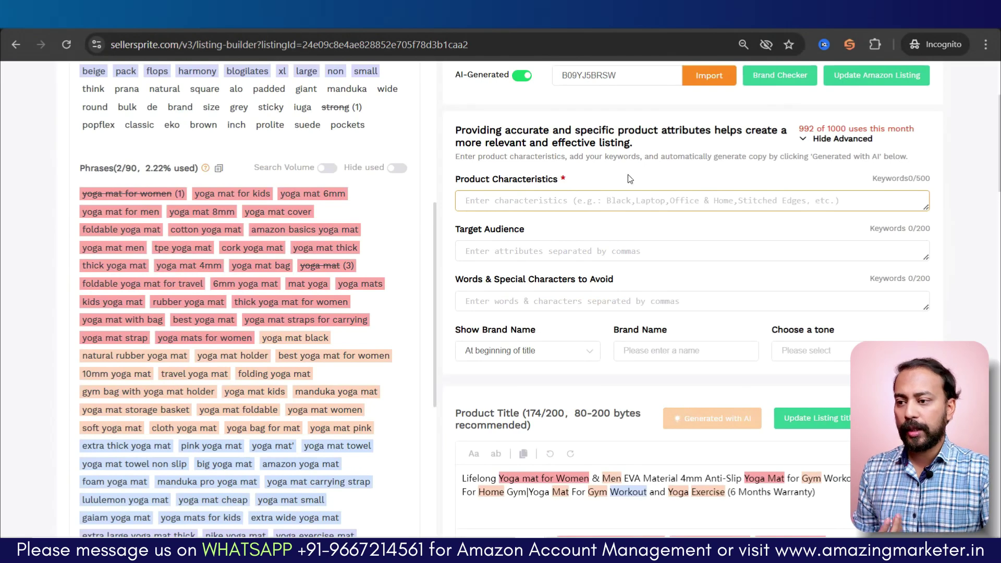
left_click(402, 32)
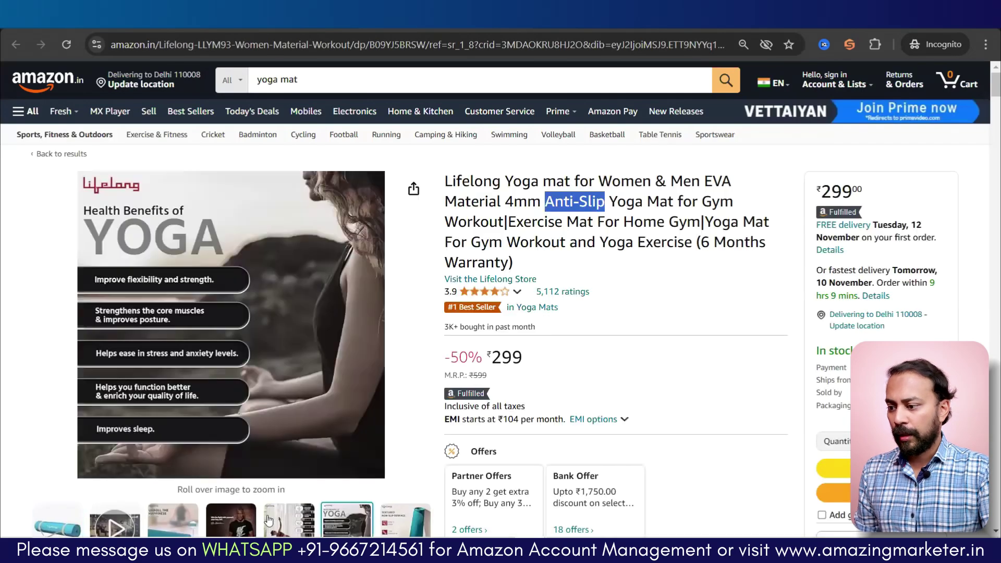
mouse_move(233, 325)
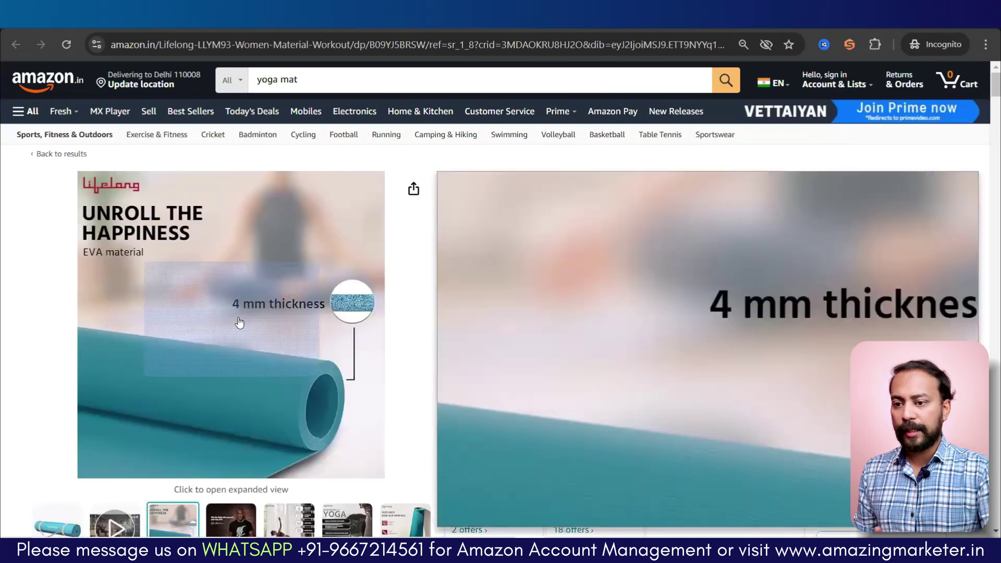
double_click(555, 201)
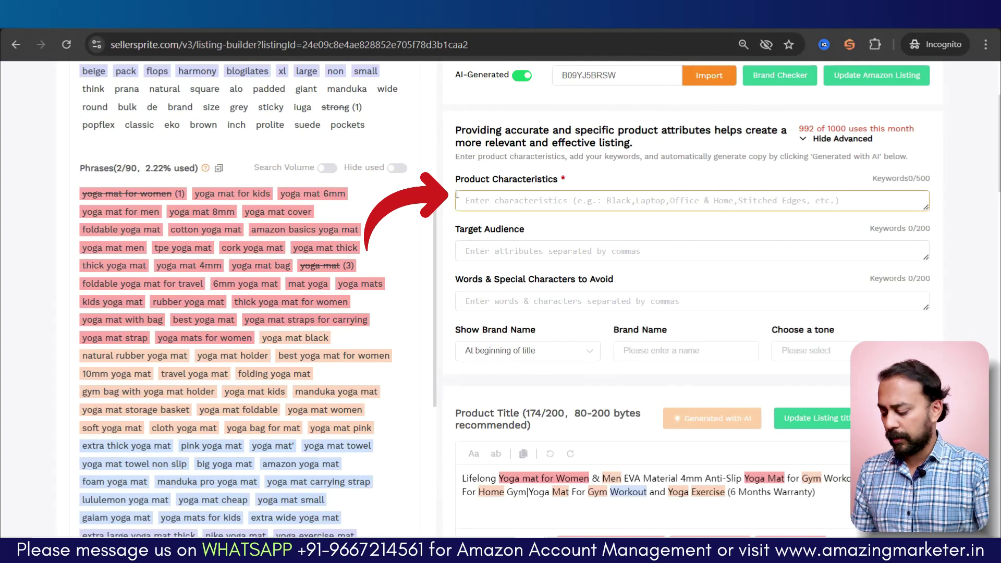
type("4mm,")
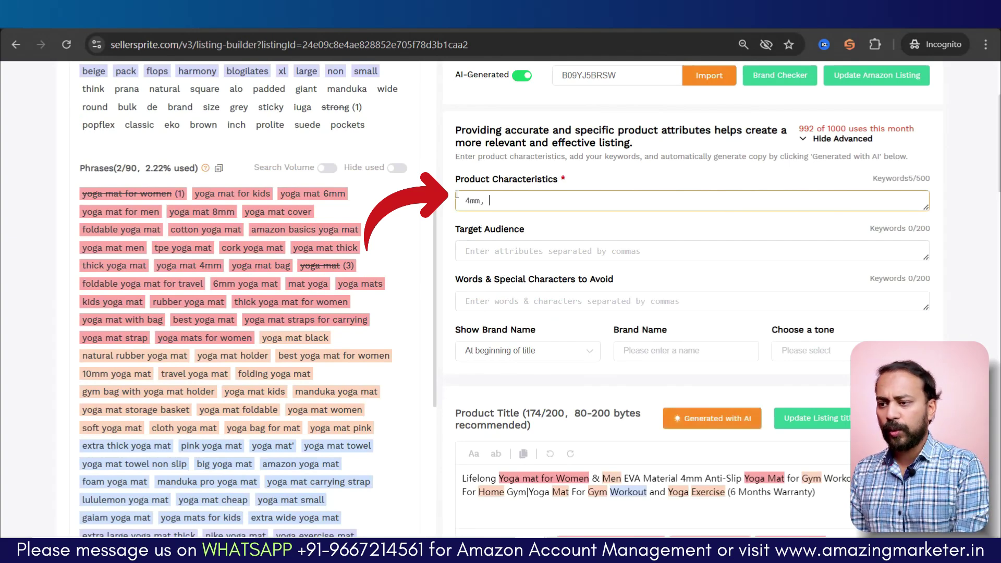
type(" s")
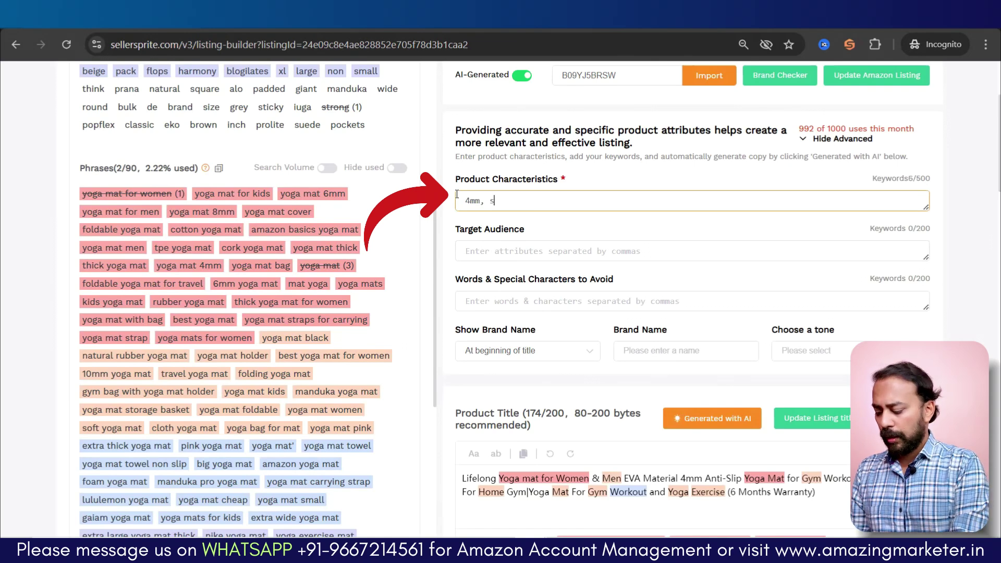
type("eummer")
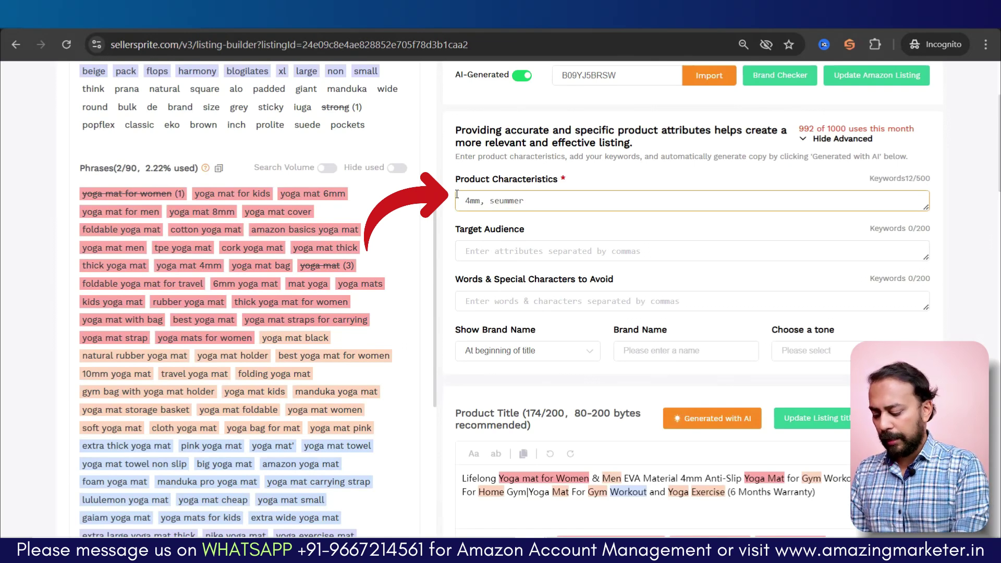
type(", winter")
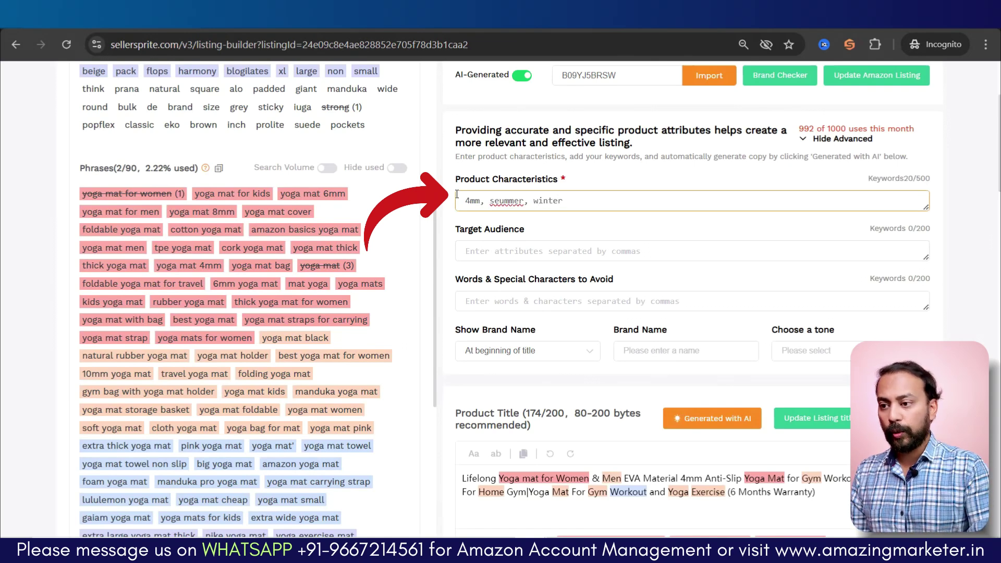
key("Left")
key("Left")
key("BackSpace")
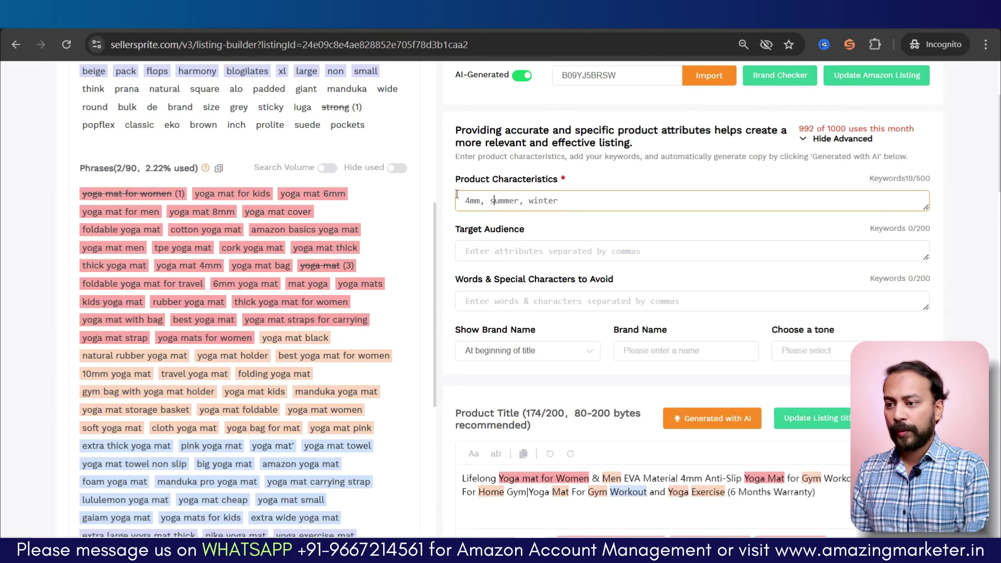
- Set the listing's target audience to "kids, boys, girls" and leave the words to avoid empty
left_click(505, 252)
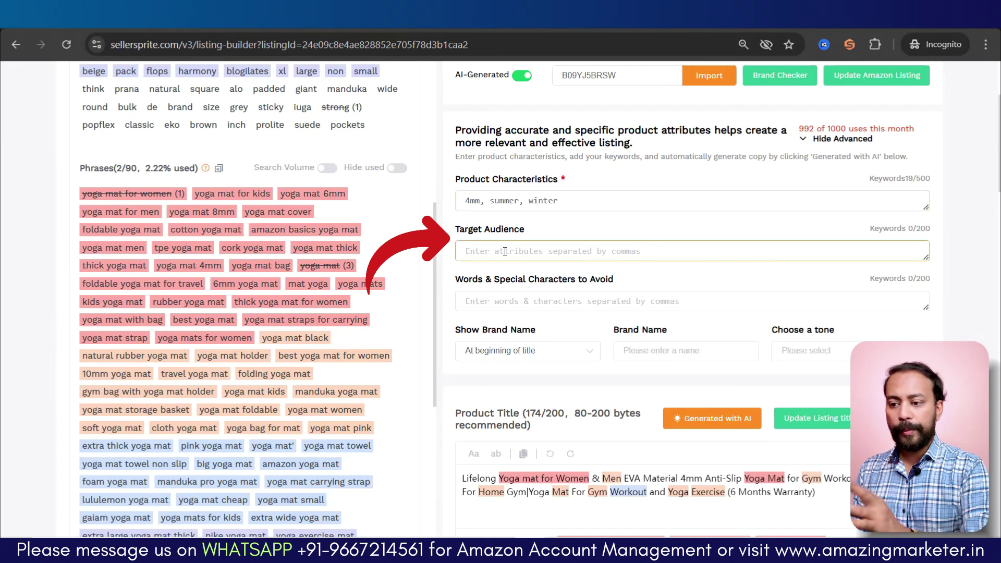
type("kids")
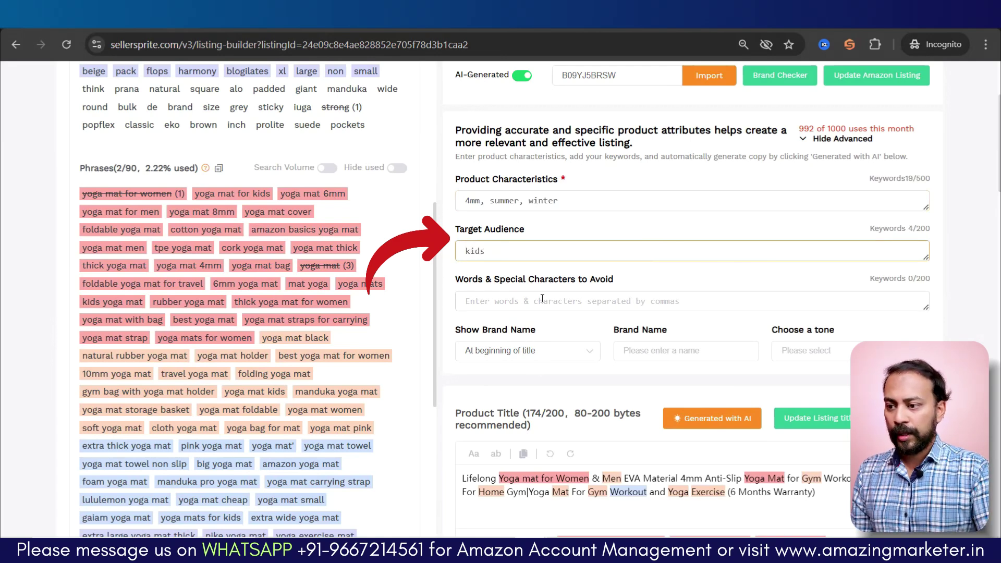
type(", boy")
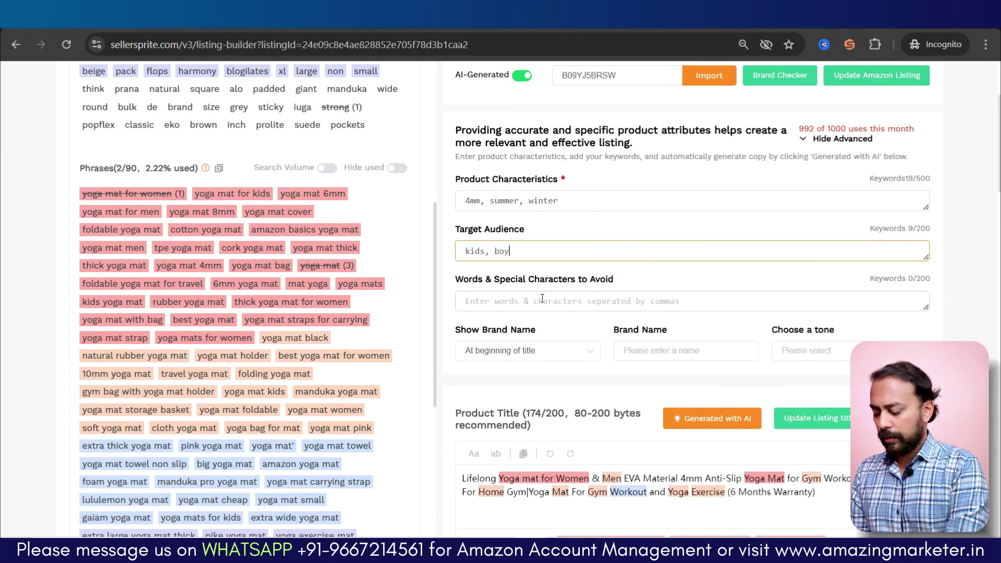
type("s, gi")
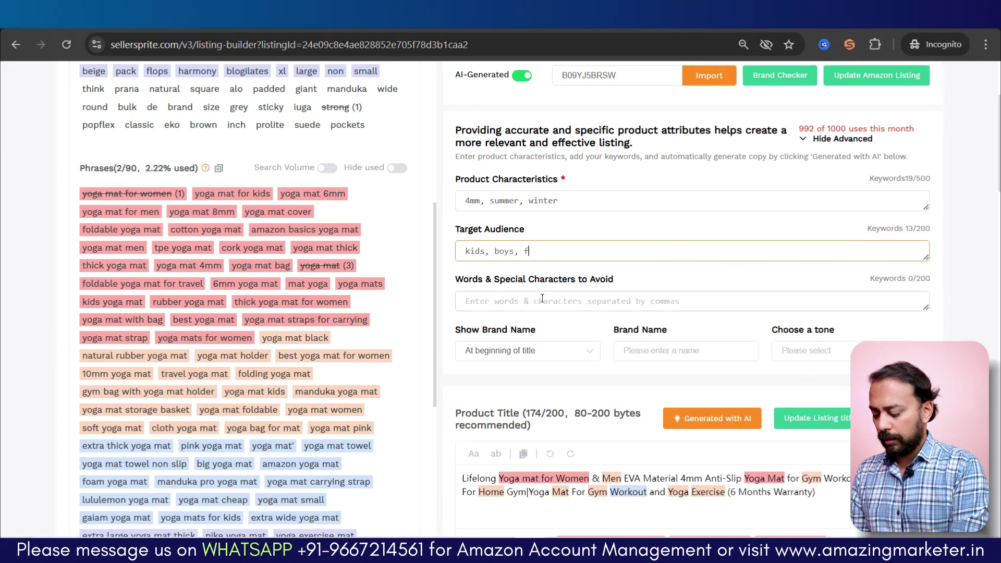
type("rls")
left_click(605, 304)
scroll(605, 303, "down", 3)
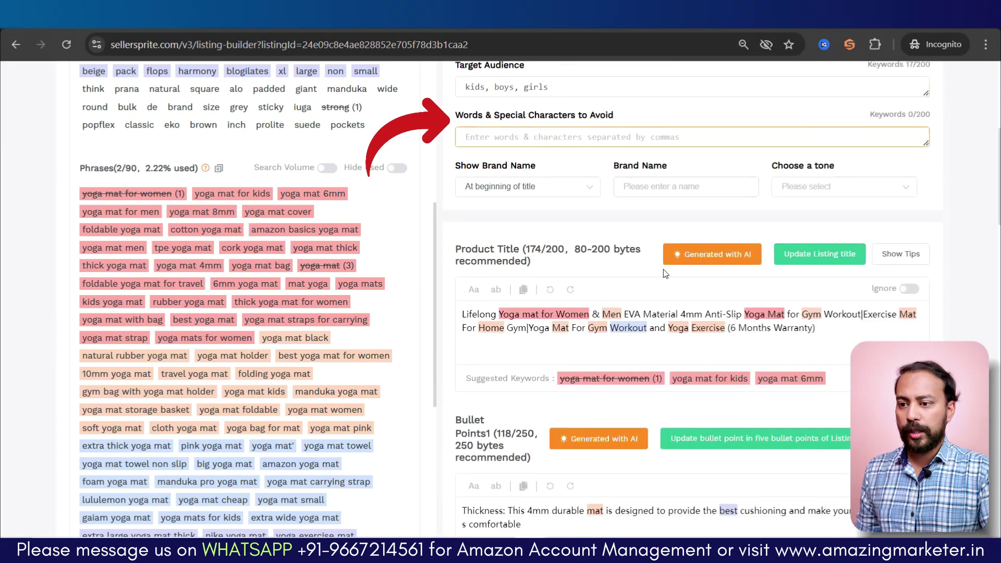
- Set the brand name to Lifelong and generate another AI version of the product title
left_click(696, 346)
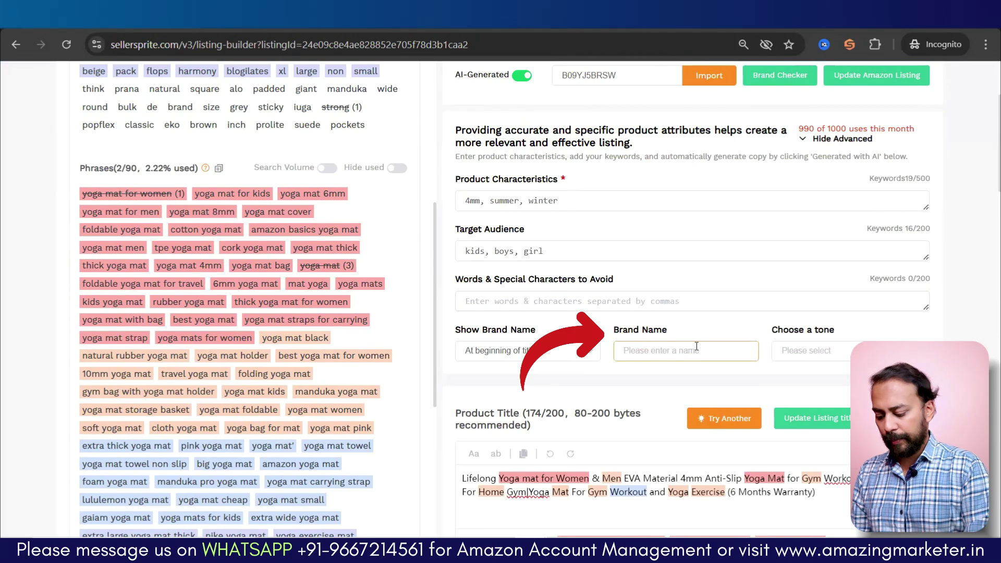
type("Life")
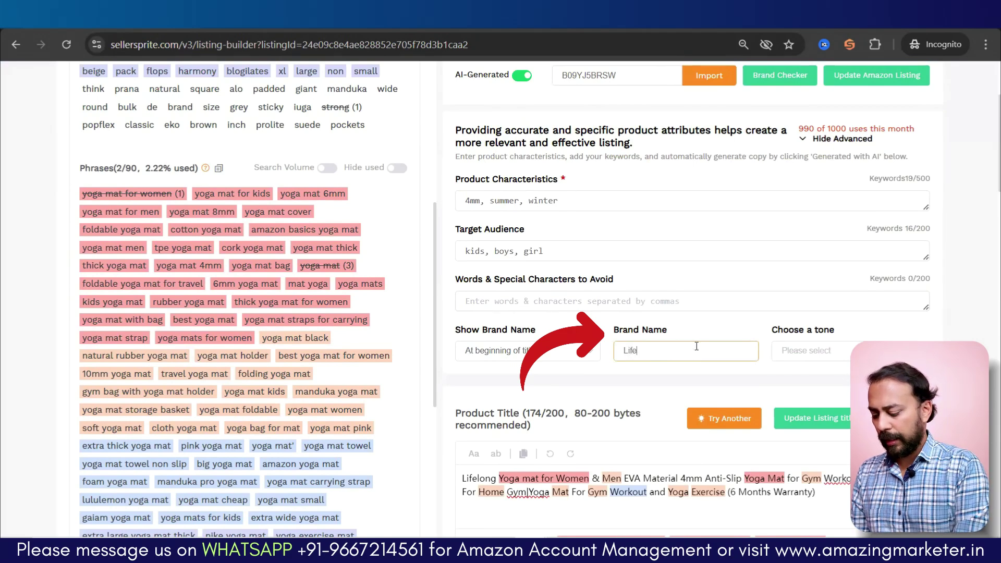
type("Long")
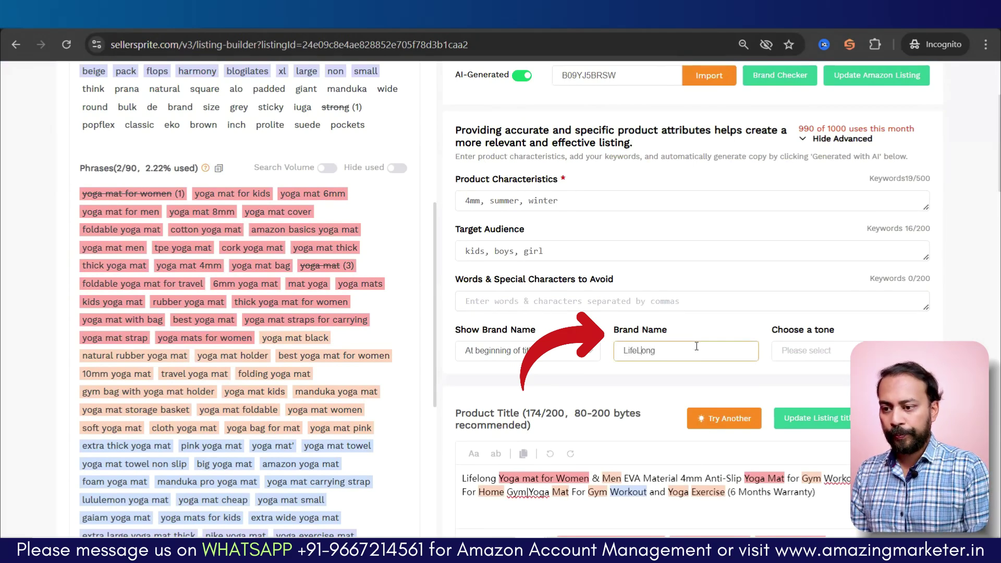
key("BackSpace")
type("l")
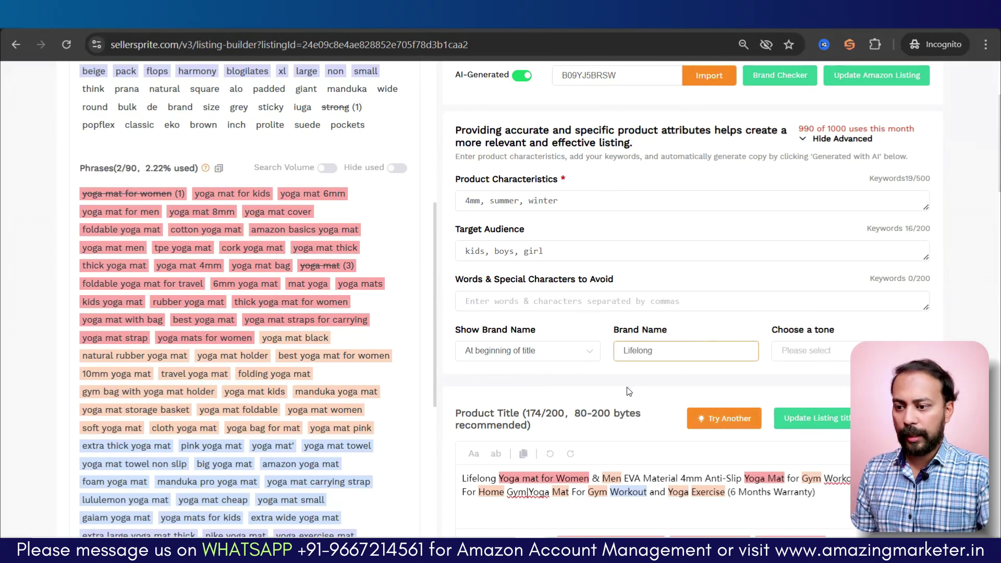
left_click(627, 410)
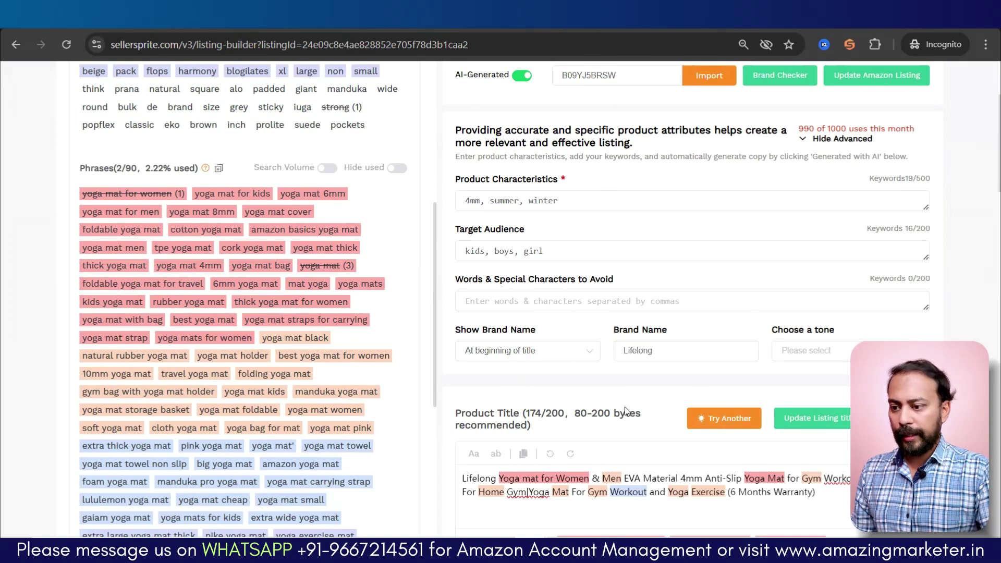
scroll(581, 407, "down", 3)
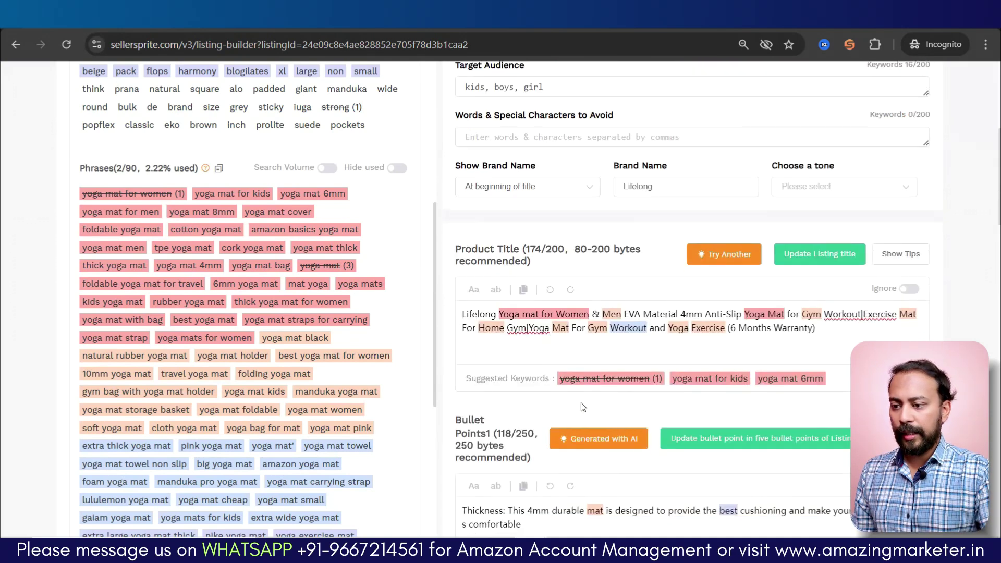
left_click(727, 261)
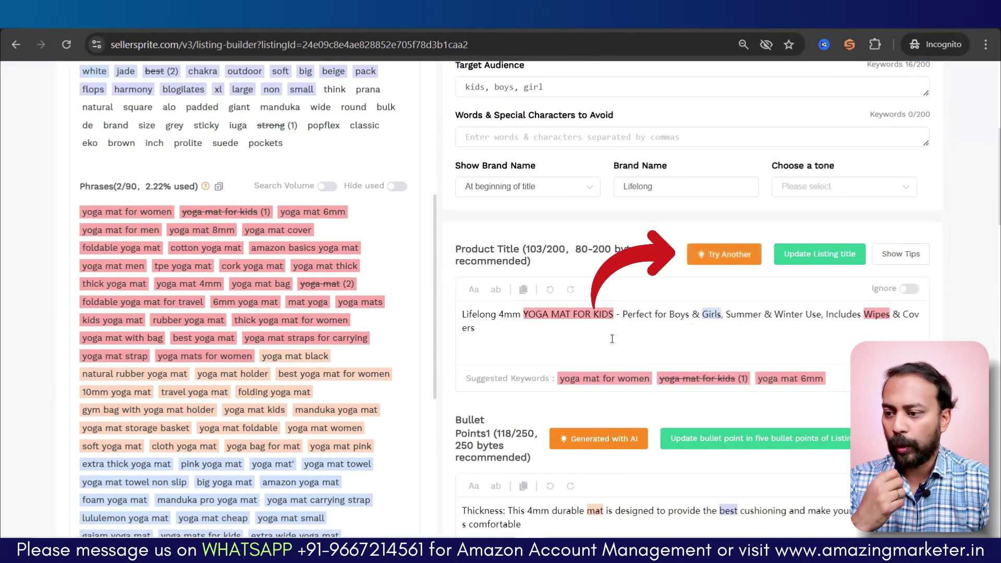